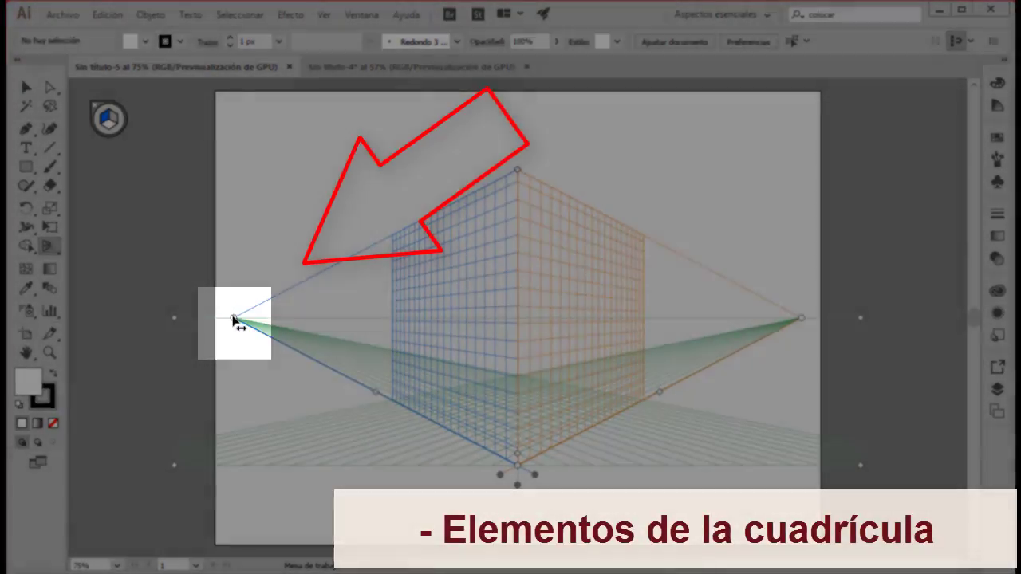
drag(234, 320, 231, 322)
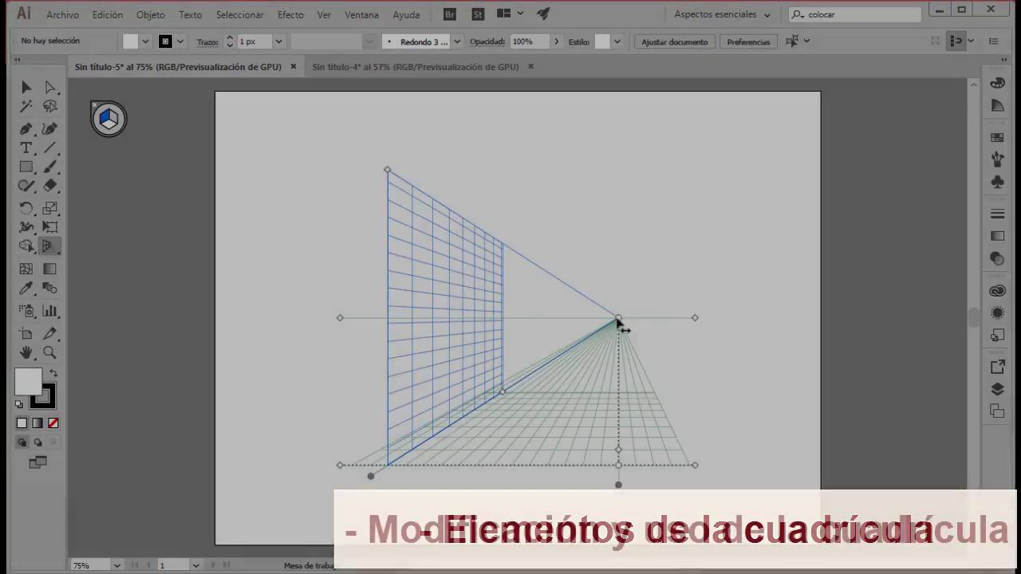
mouse_move(618, 319)
mouse_down()
mouse_move(402, 319)
mouse_move(530, 321)
mouse_up()
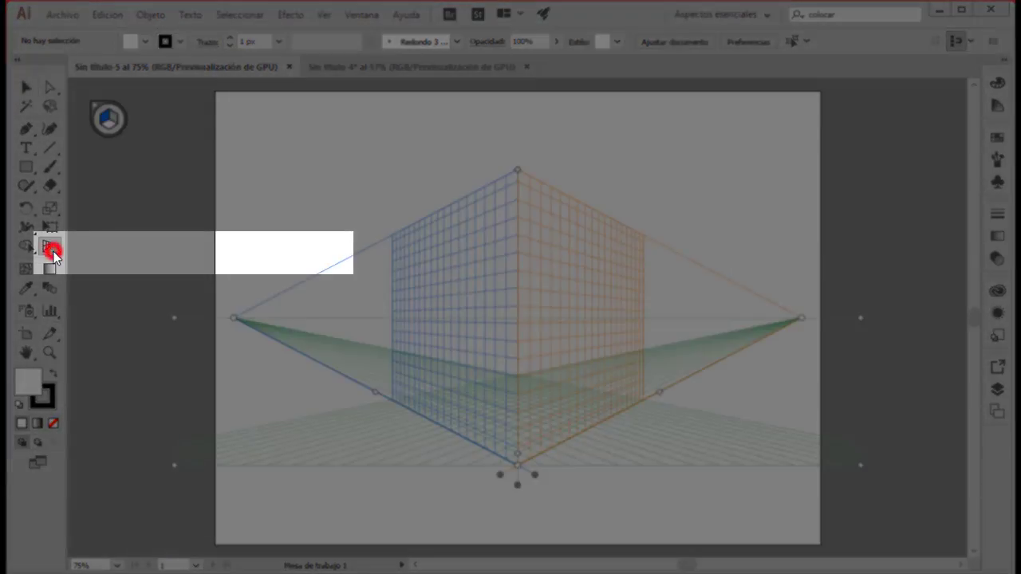
With the Perspective Grid tool, shift the left vanishing point slightly inward and raise the grid's vertical extent a little
click(53, 252)
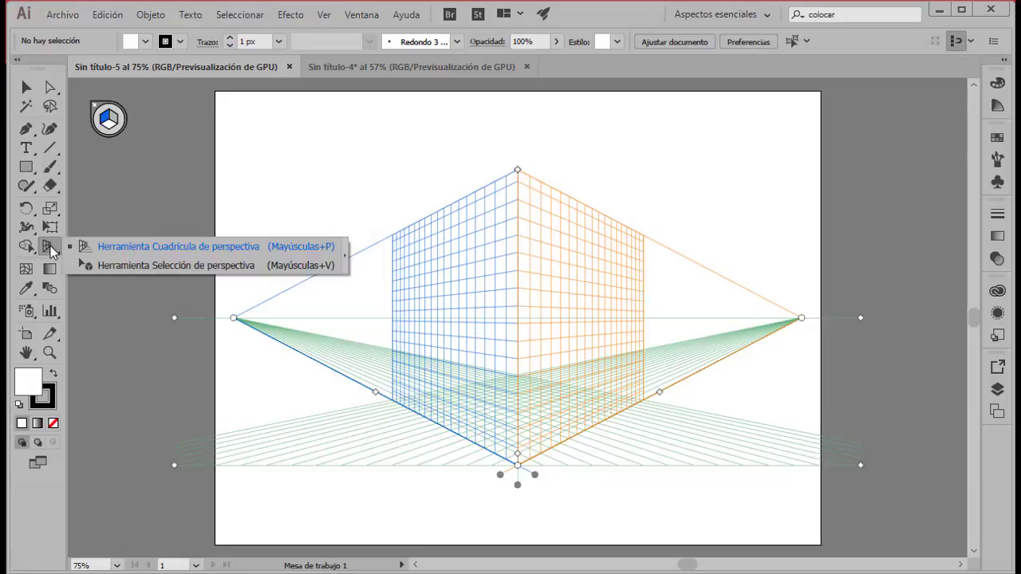
click(50, 246)
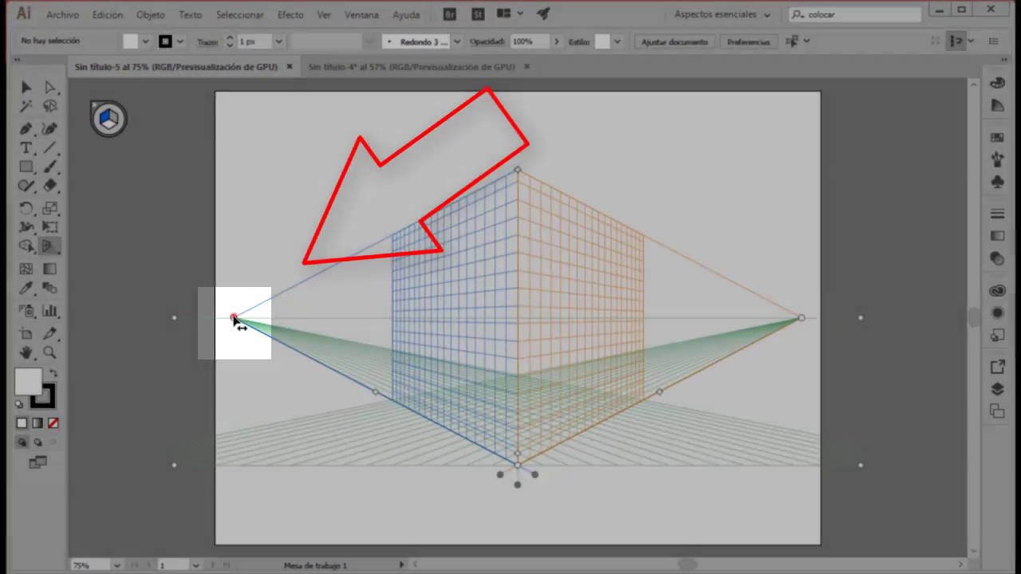
mouse_move(234, 319)
mouse_down()
mouse_move(225, 319)
mouse_move(239, 318)
mouse_up()
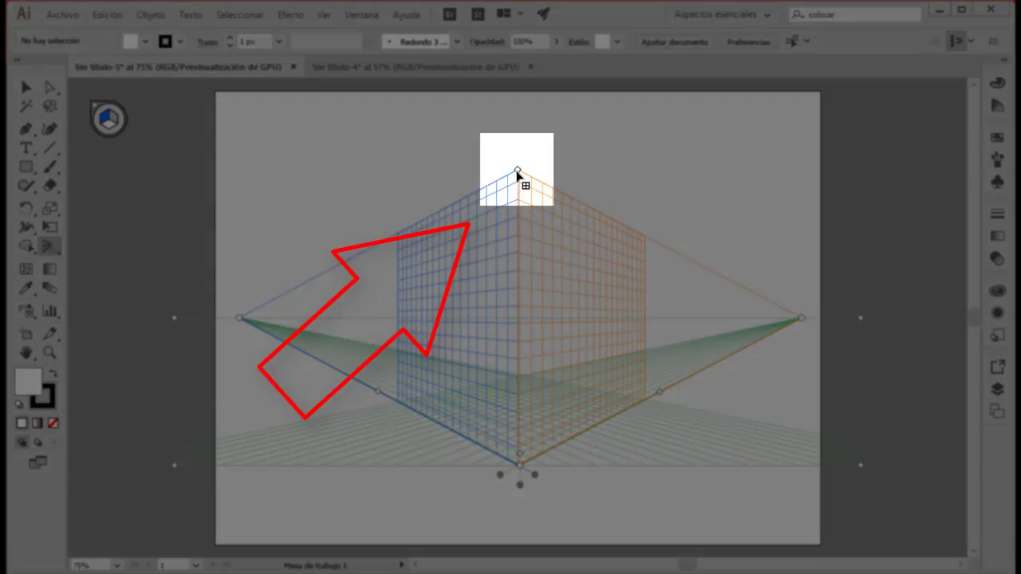
drag(517, 169, 518, 149)
Show the perspective grid's rulers and hide them again
click(325, 16)
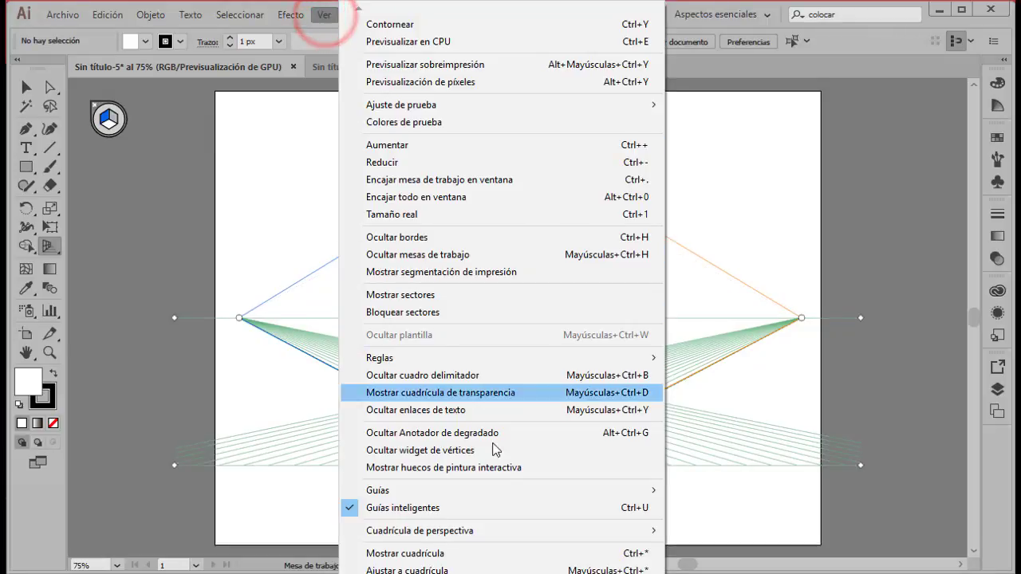
mouse_move(537, 532)
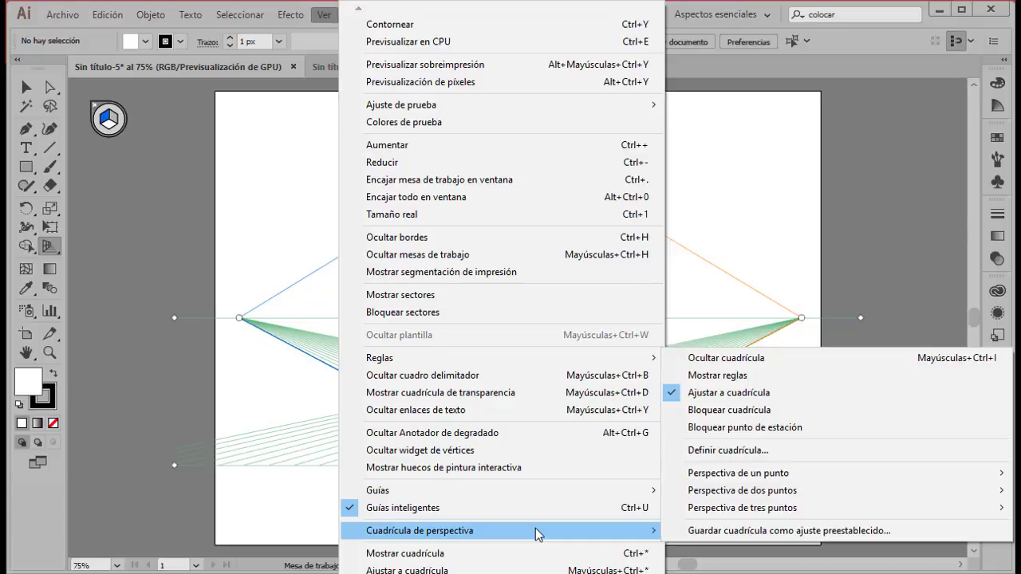
click(735, 376)
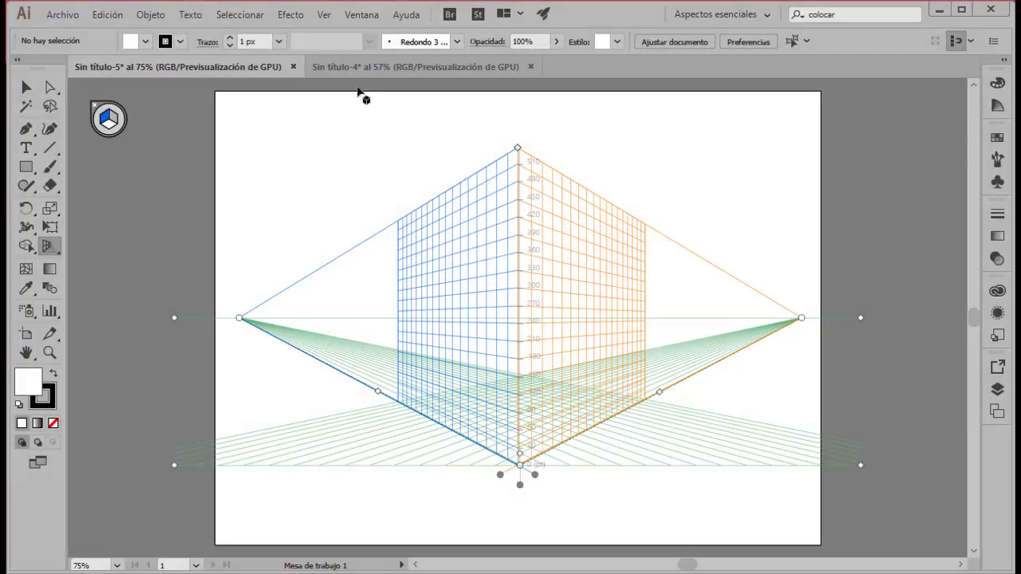
click(324, 15)
mouse_move(494, 538)
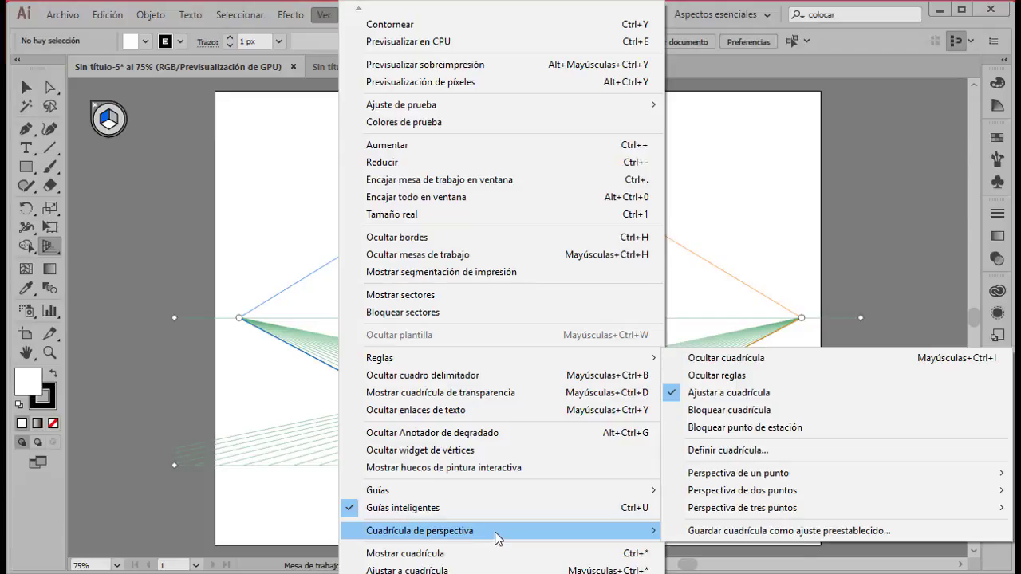
click(714, 377)
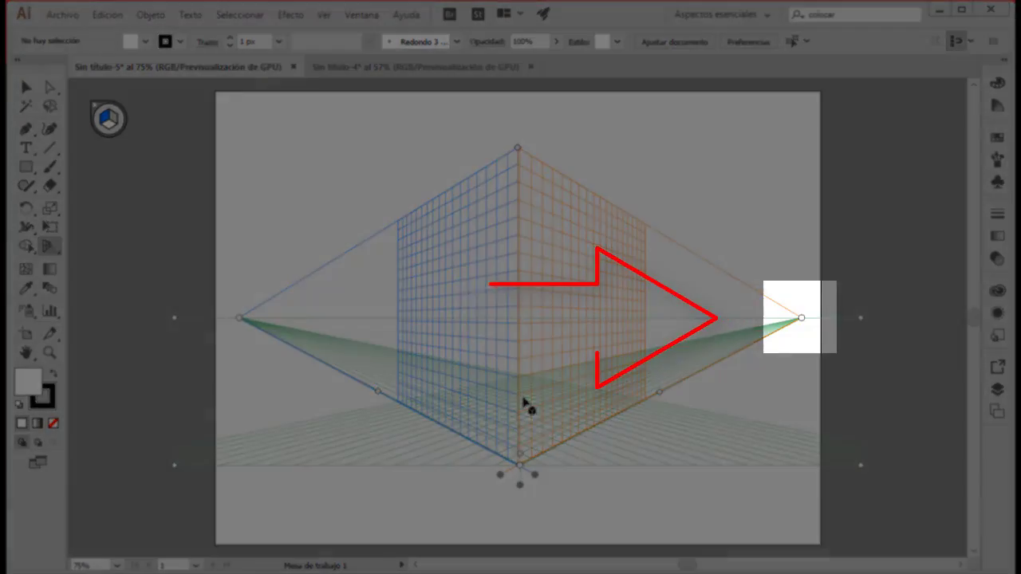
Shift the right vanishing point slightly inward and raise the horizon line a little
click(801, 316)
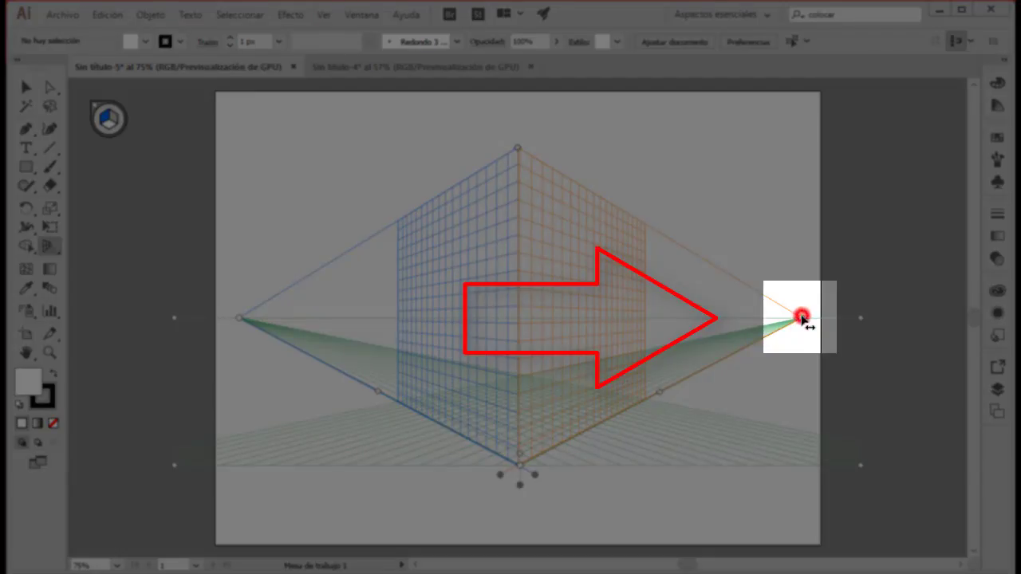
mouse_move(802, 319)
mouse_down()
mouse_move(741, 307)
mouse_move(810, 326)
mouse_move(794, 326)
mouse_up()
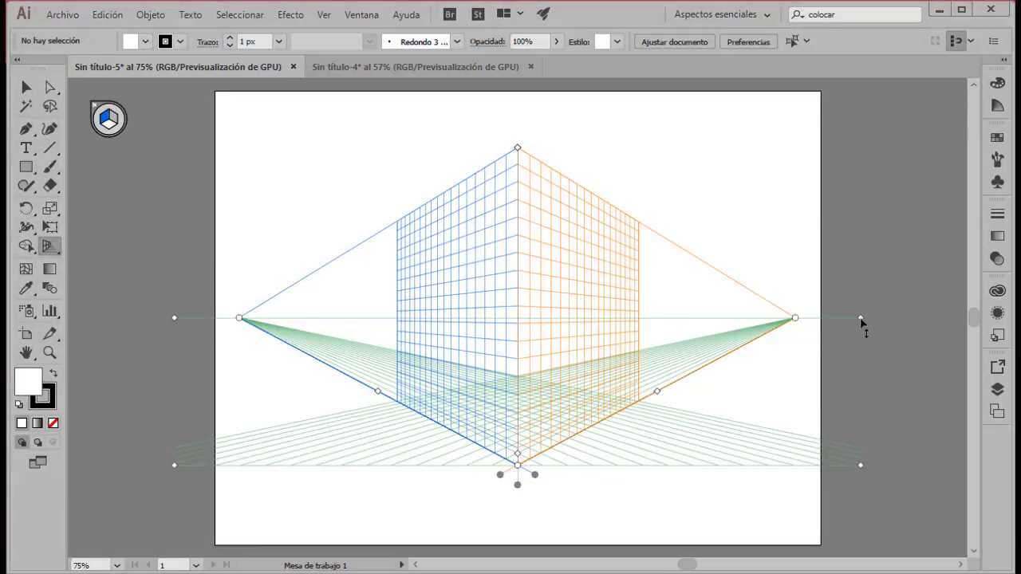
mouse_move(860, 318)
mouse_down()
mouse_move(856, 282)
mouse_move(854, 356)
mouse_move(857, 313)
mouse_up()
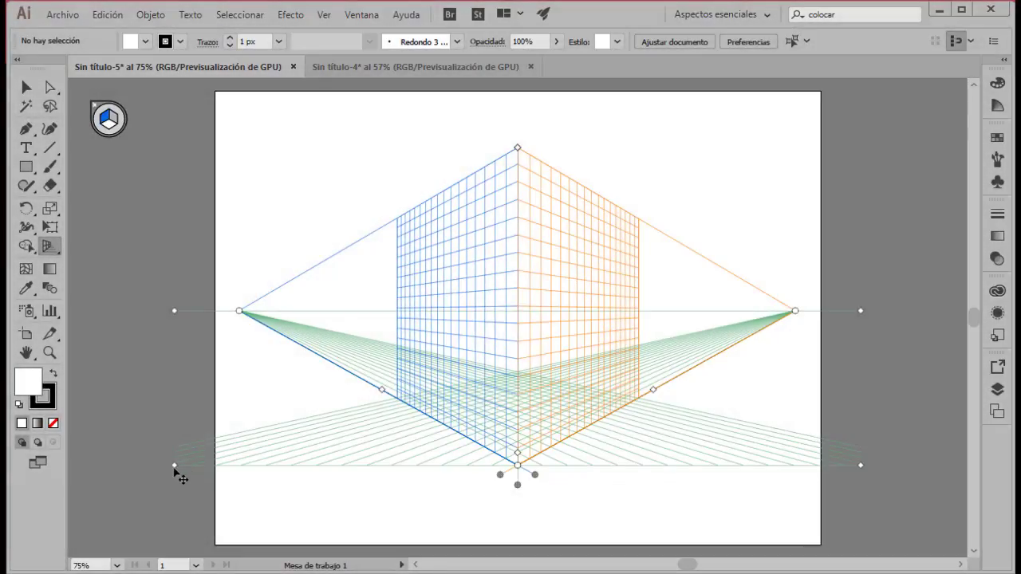
Move the whole grid slightly down and right by its ground level, and push both grid extent handles outward toward the vanishing points
drag(176, 469, 192, 486)
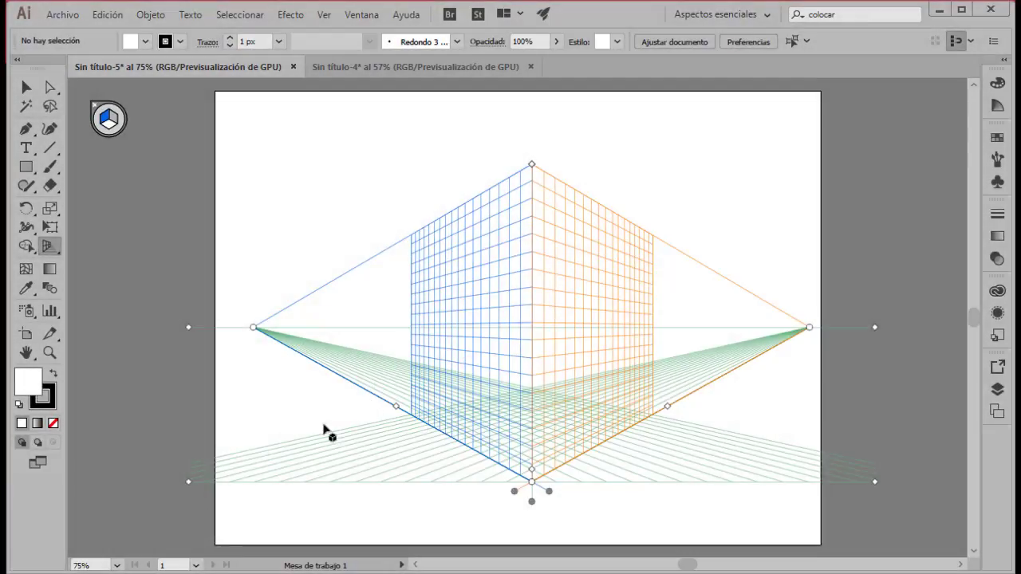
drag(396, 407, 353, 387)
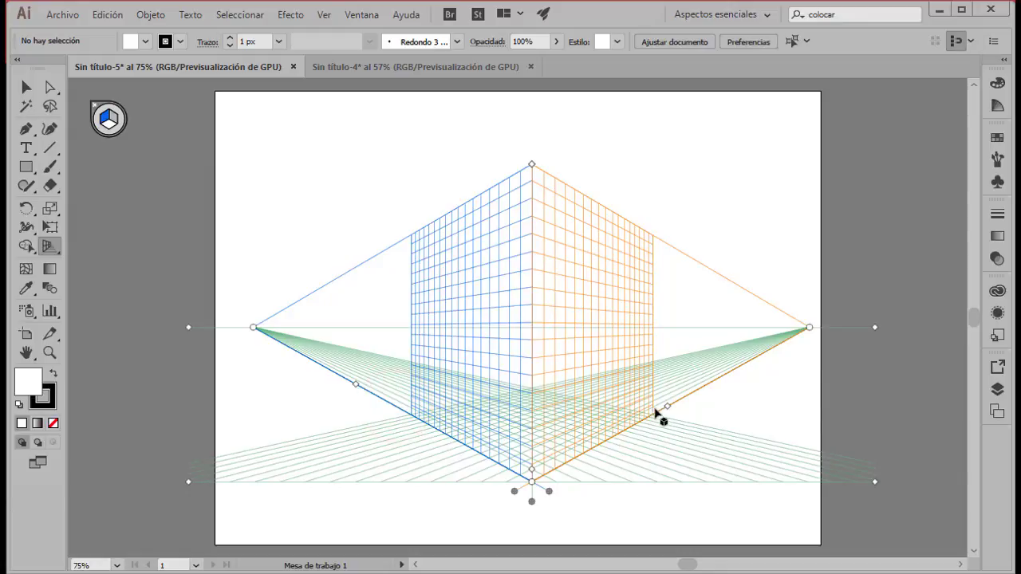
drag(667, 406, 720, 387)
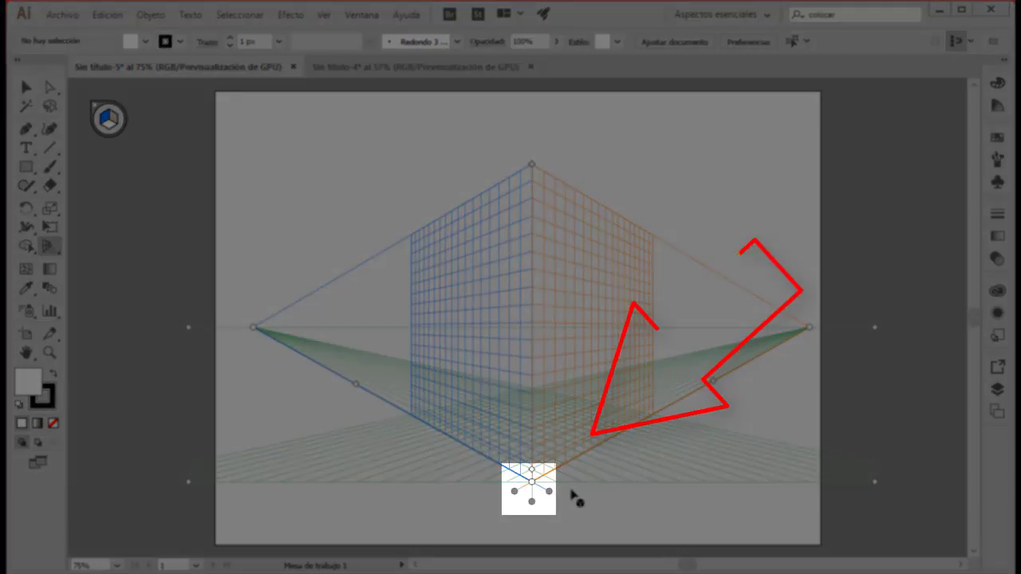
Try repositioning the blue and orange wall planes with their plane controls, and undo these moves
mouse_move(548, 492)
mouse_down()
mouse_move(518, 485)
mouse_move(338, 520)
mouse_move(528, 506)
mouse_move(679, 438)
mouse_move(527, 484)
mouse_move(582, 500)
mouse_up()
drag(515, 492, 422, 516)
drag(636, 499, 608, 496)
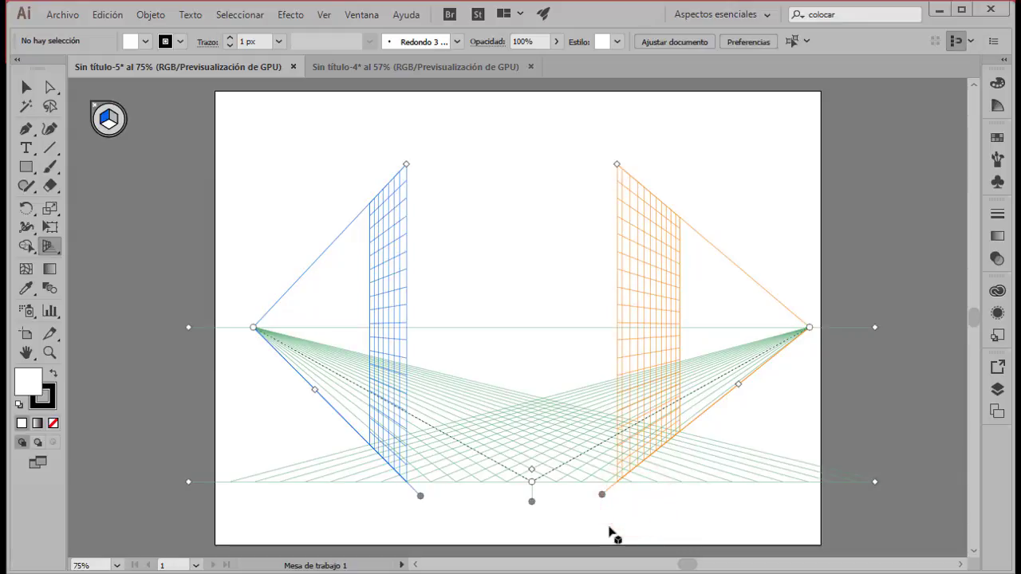
key(ctrl+z)
key(ctrl+z)
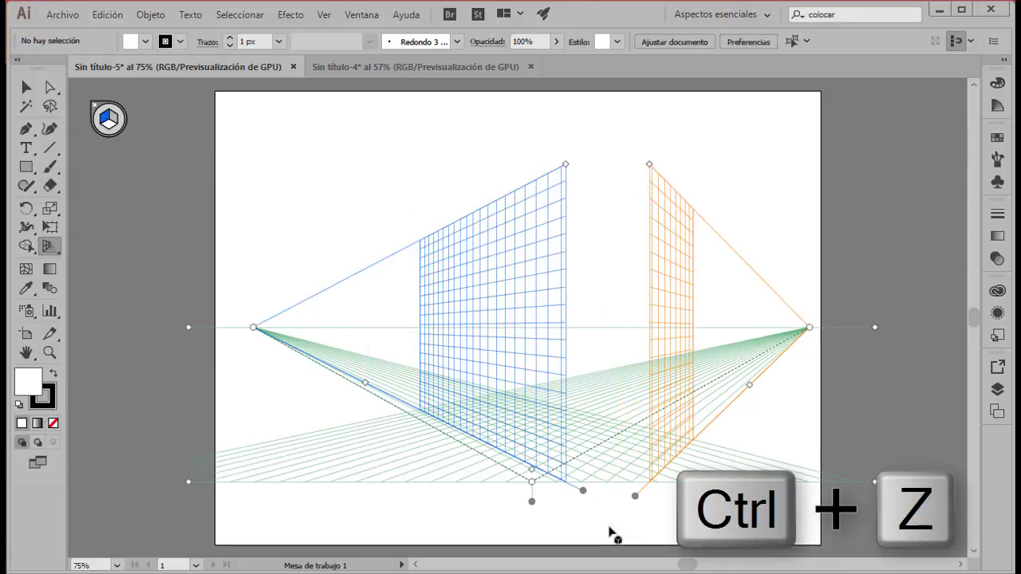
key(ctrl+z)
key(ctrl+z)
key(ctrl+z)
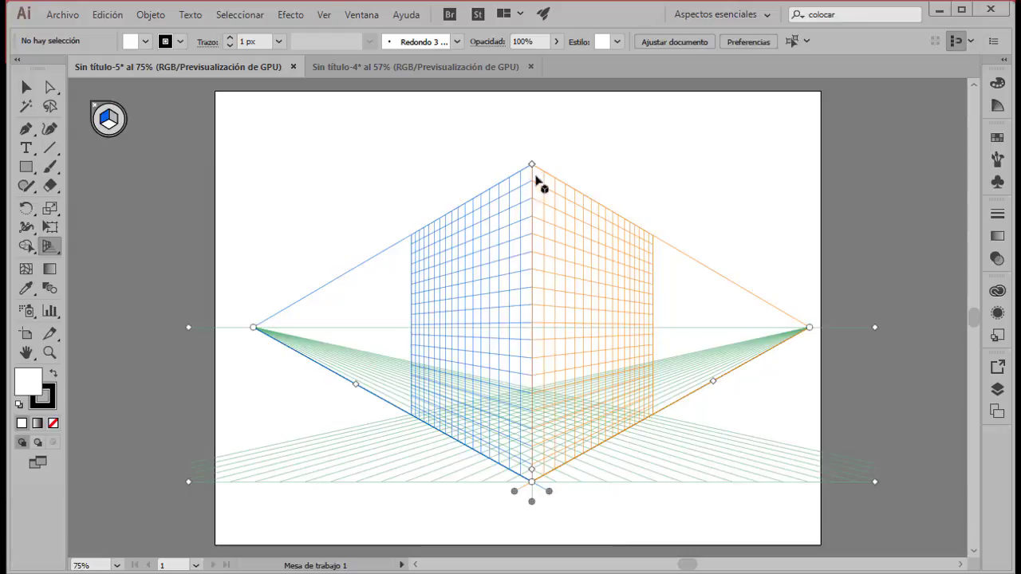
Lower the grid's vertical extent, and move the right vanishing point well inward and the left one slightly outward
drag(532, 165, 532, 207)
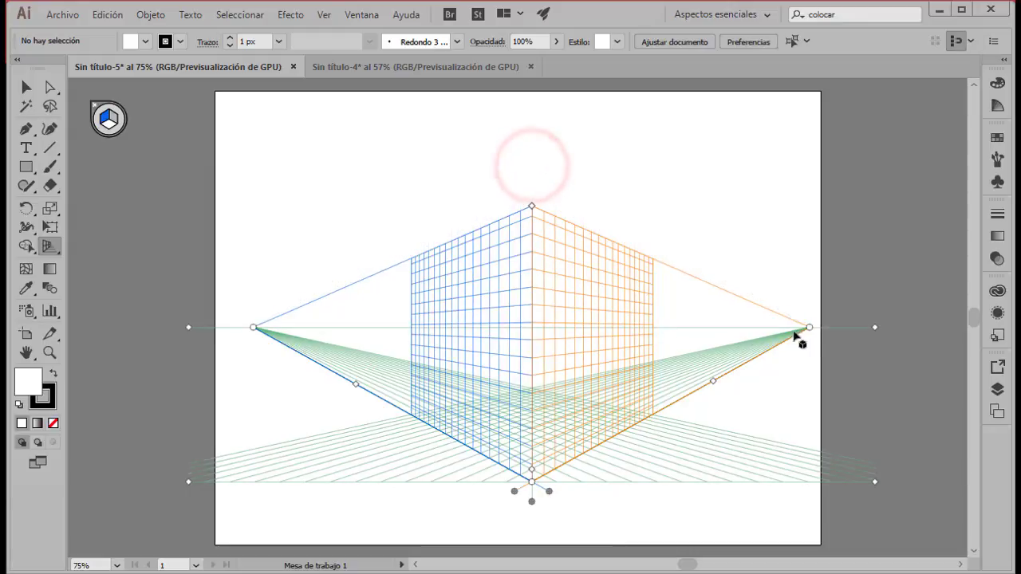
drag(808, 329, 700, 328)
mouse_move(253, 328)
mouse_down()
mouse_move(365, 334)
mouse_move(236, 327)
mouse_up()
Raise the horizon line and bring it back down, repositioning the right vanishing point along it
drag(875, 328, 875, 287)
drag(700, 286, 750, 287)
drag(875, 287, 874, 331)
drag(749, 331, 724, 331)
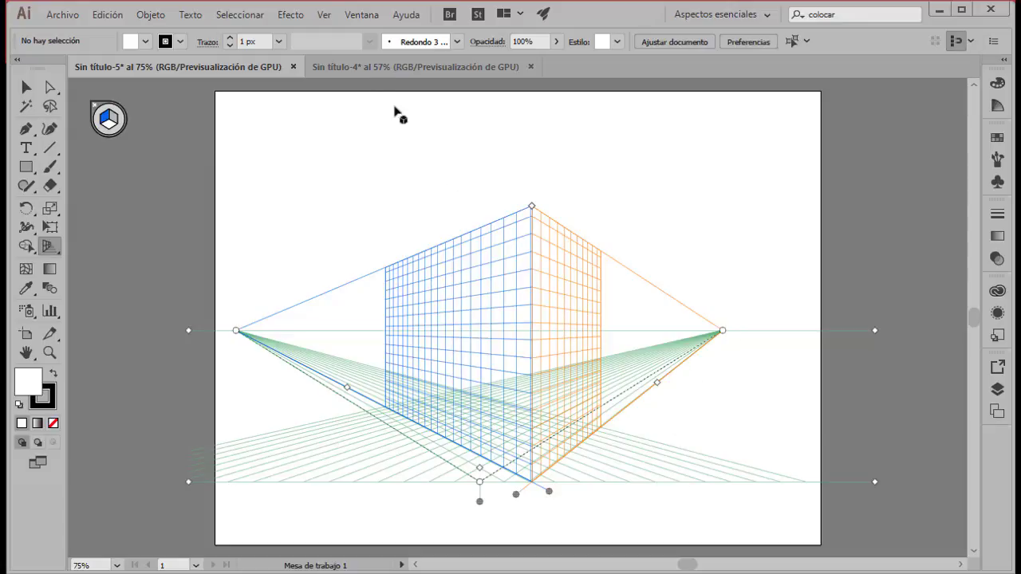
Switch the perspective grid to the one-point preset [Vista normal 1P]
click(326, 20)
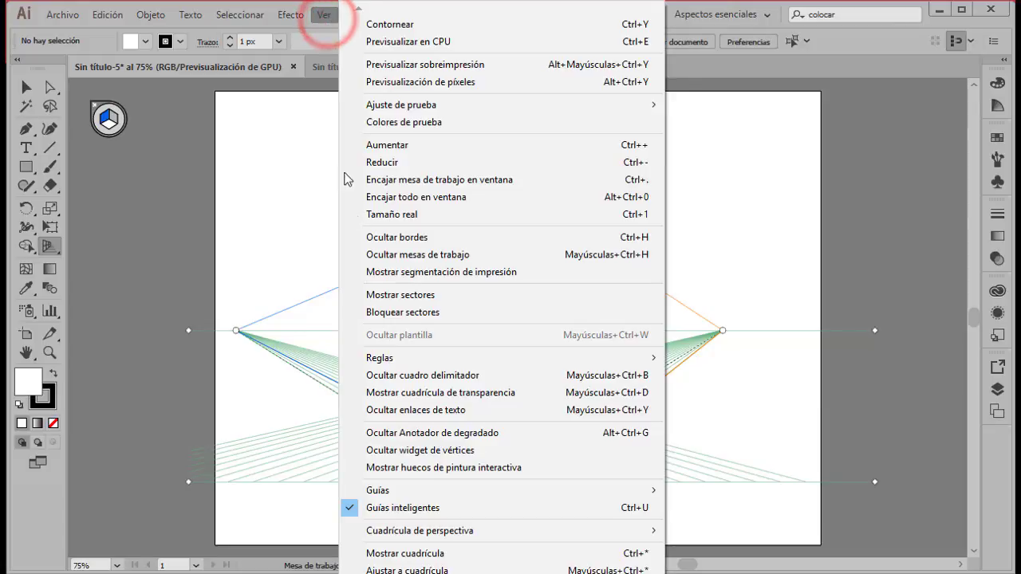
mouse_move(511, 532)
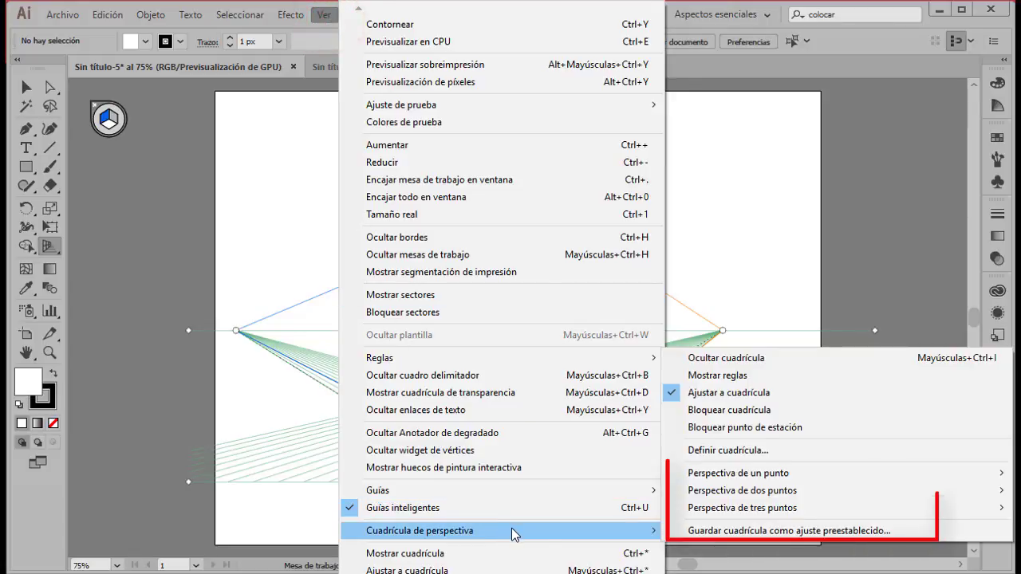
mouse_move(768, 477)
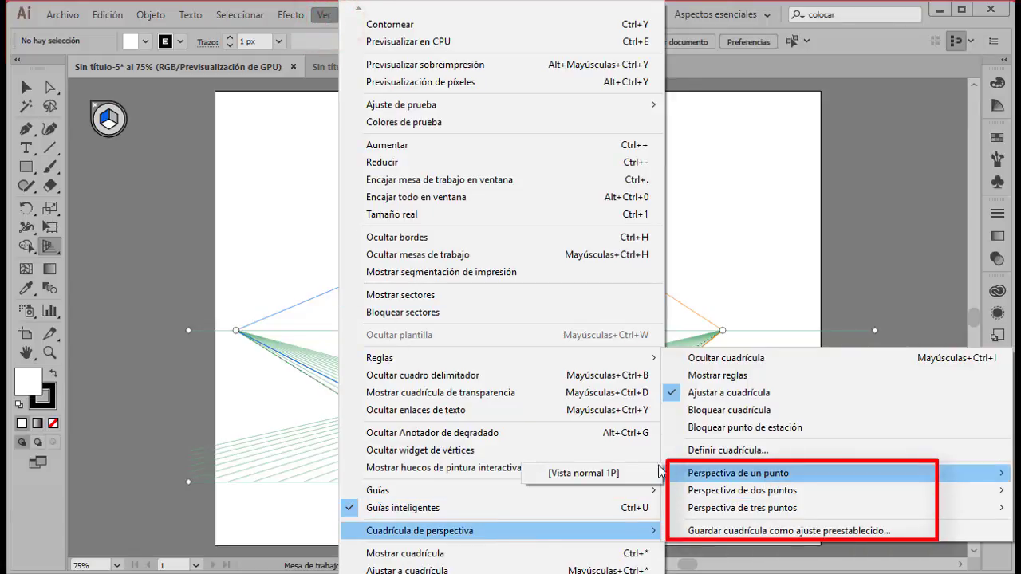
click(599, 472)
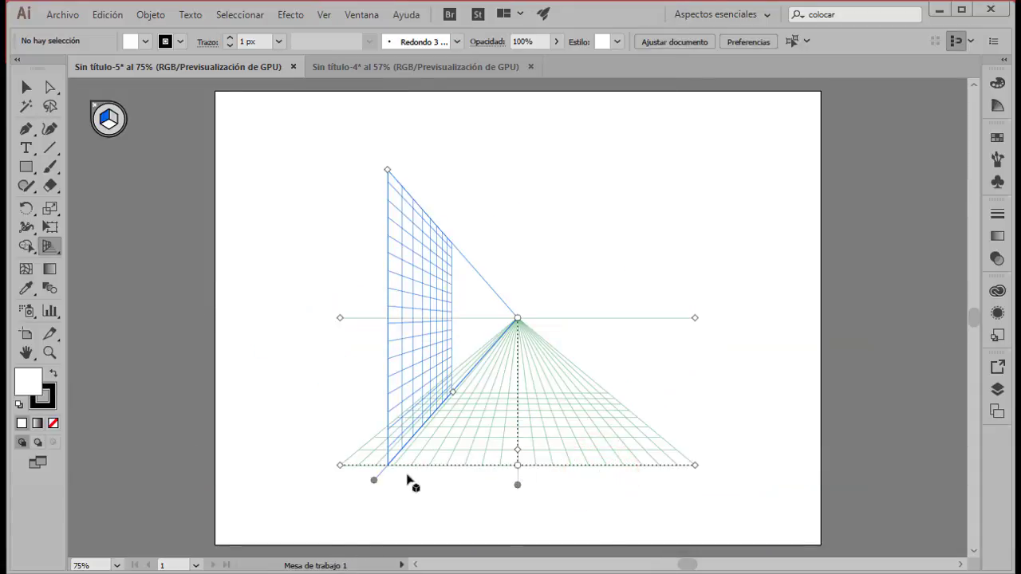
Shift the one-point grid's vanishing point slightly to the right and lower the height of its blue plane
mouse_move(519, 319)
mouse_down()
mouse_move(620, 321)
mouse_move(389, 319)
mouse_move(531, 320)
mouse_up()
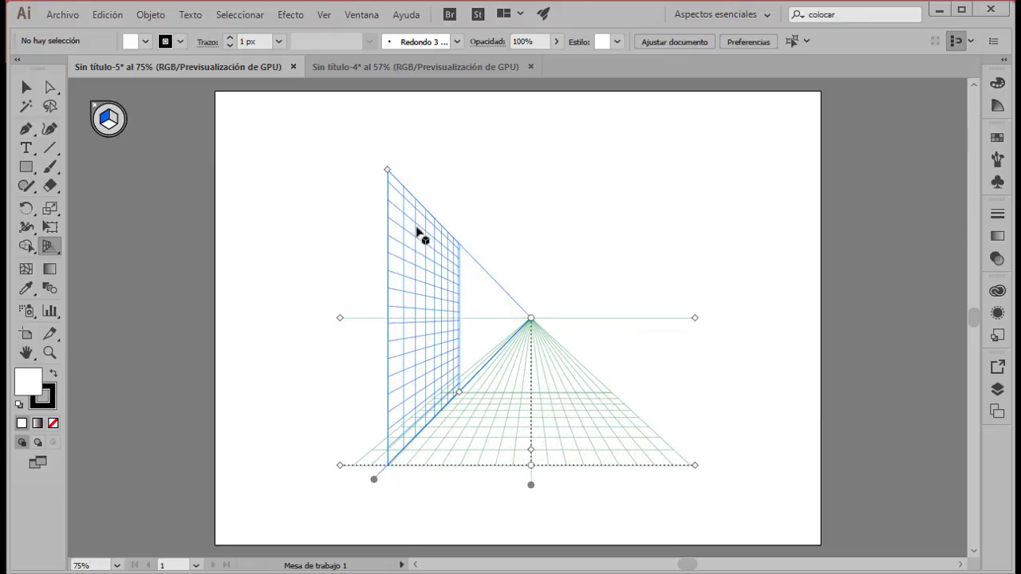
drag(389, 170, 387, 200)
Switch the perspective grid to the three-point preset [Vista normal 3P]
click(325, 16)
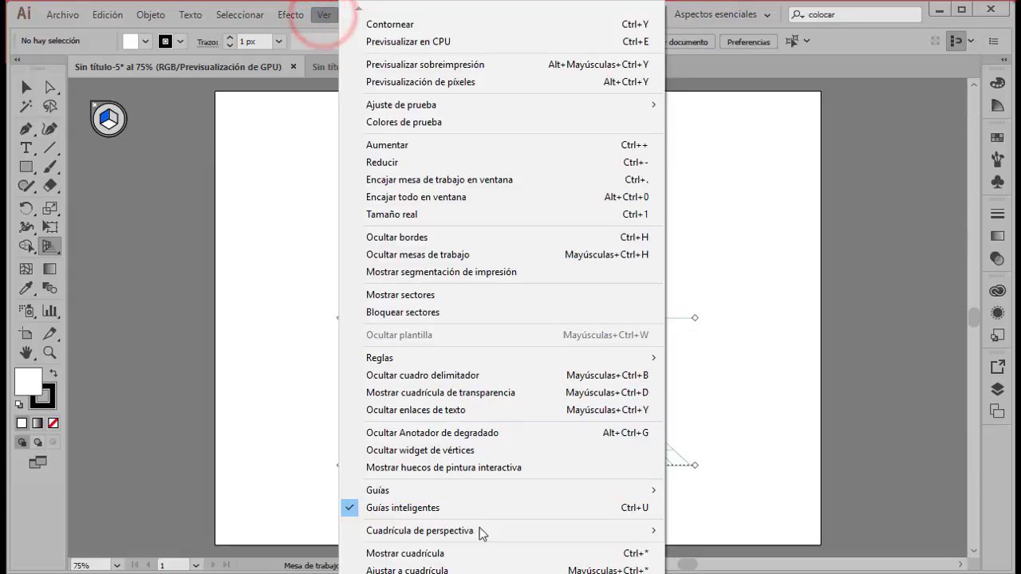
mouse_move(494, 541)
mouse_move(772, 510)
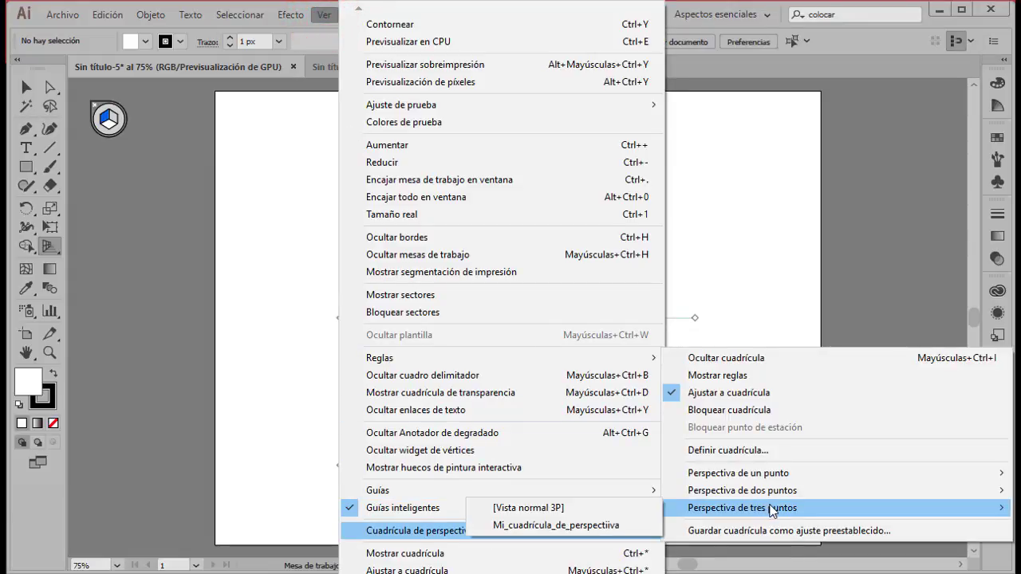
click(569, 511)
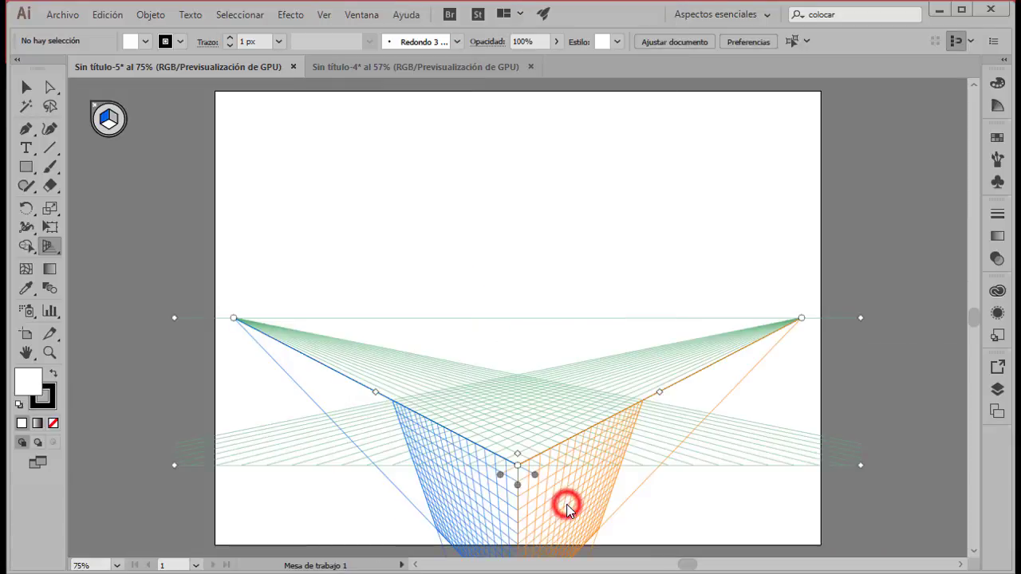
Move the third vanishing point from below the artboard to just above the horizon, right of centre, and nudge the whole grid up and right
scroll(707, 358, down, 2)
scroll(707, 359, down, 5)
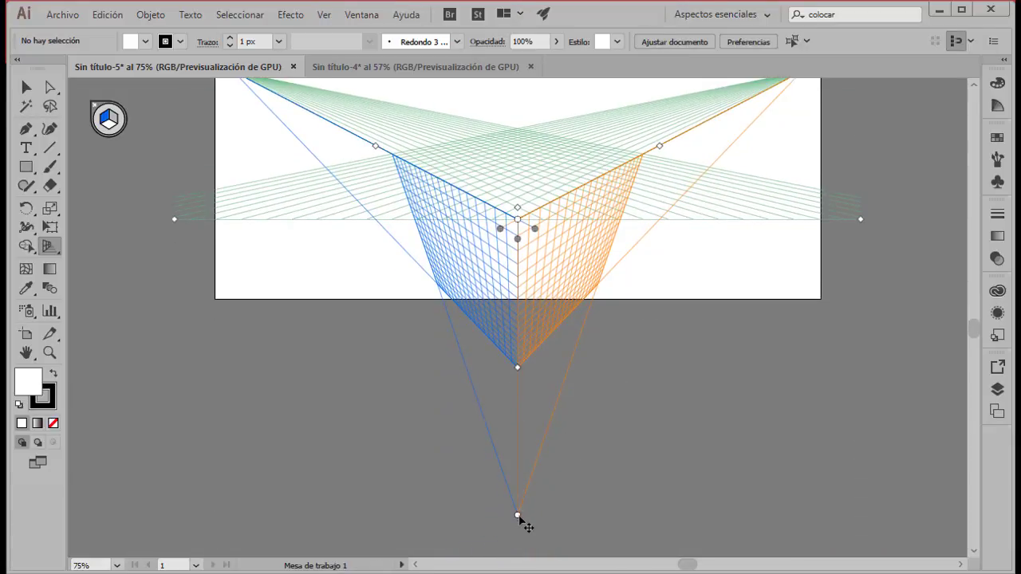
drag(517, 516, 518, 103)
scroll(589, 294, up, 6)
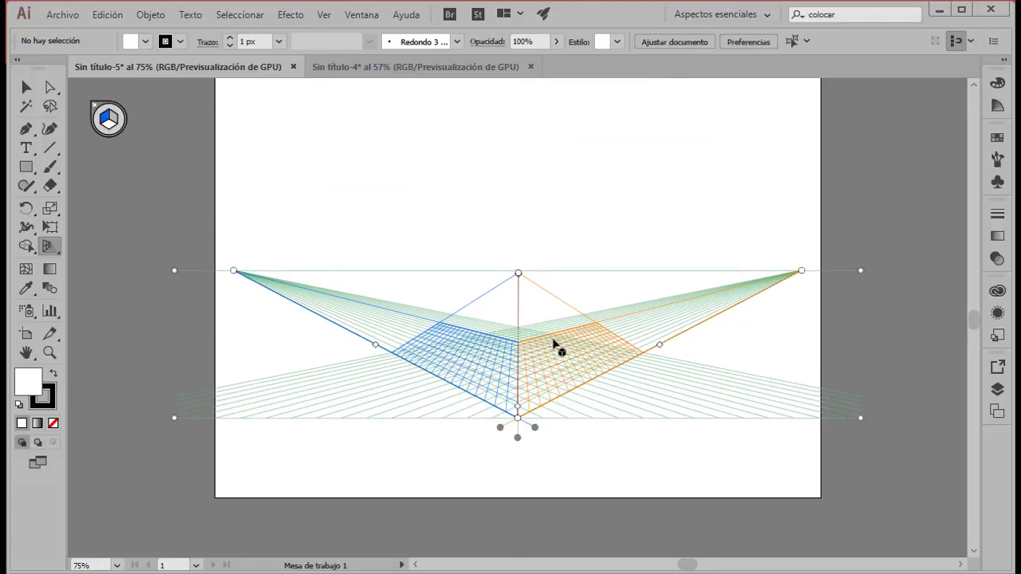
scroll(556, 345, up, 1)
click(518, 310)
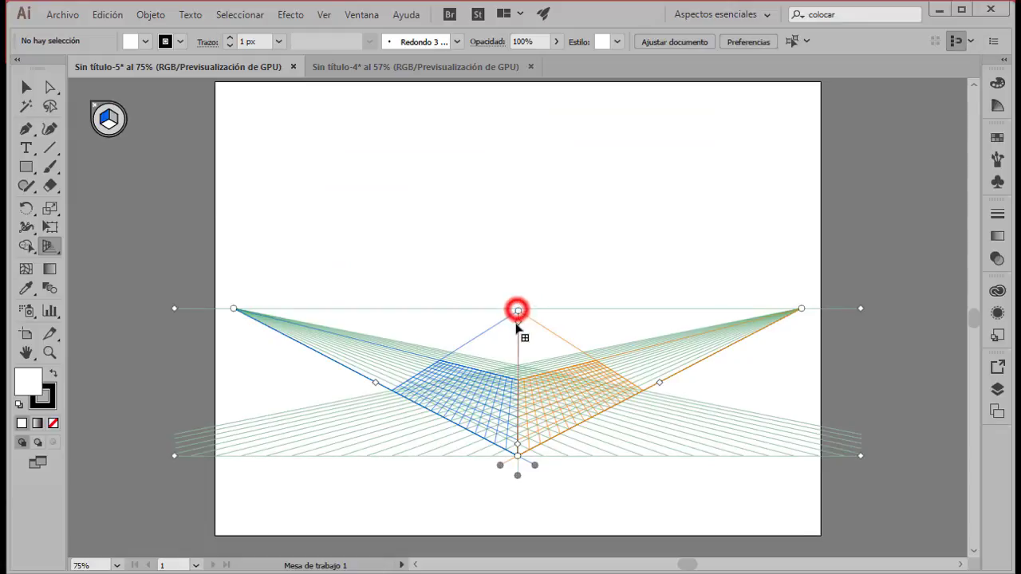
drag(517, 310, 607, 284)
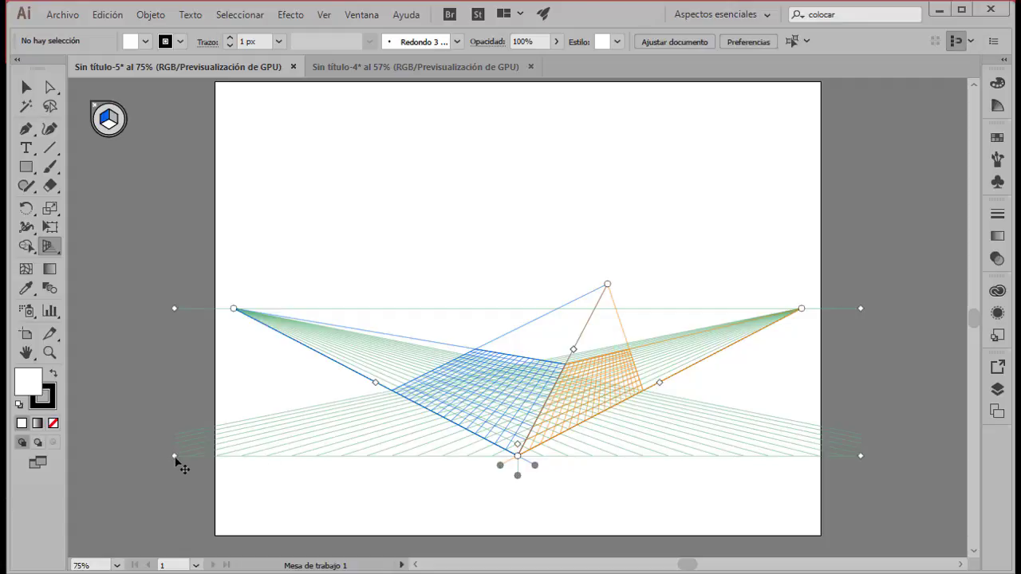
mouse_move(175, 459)
mouse_down()
mouse_move(463, 465)
mouse_move(717, 497)
mouse_move(887, 501)
mouse_move(240, 441)
mouse_move(183, 461)
mouse_up()
Switch the perspective grid to the two-point perspective preset
click(323, 16)
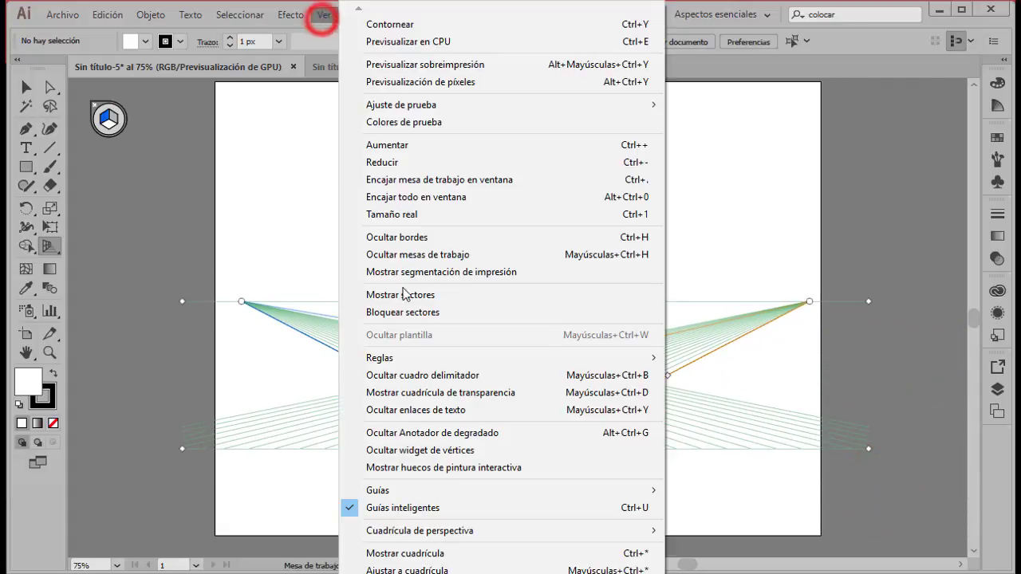
mouse_move(461, 538)
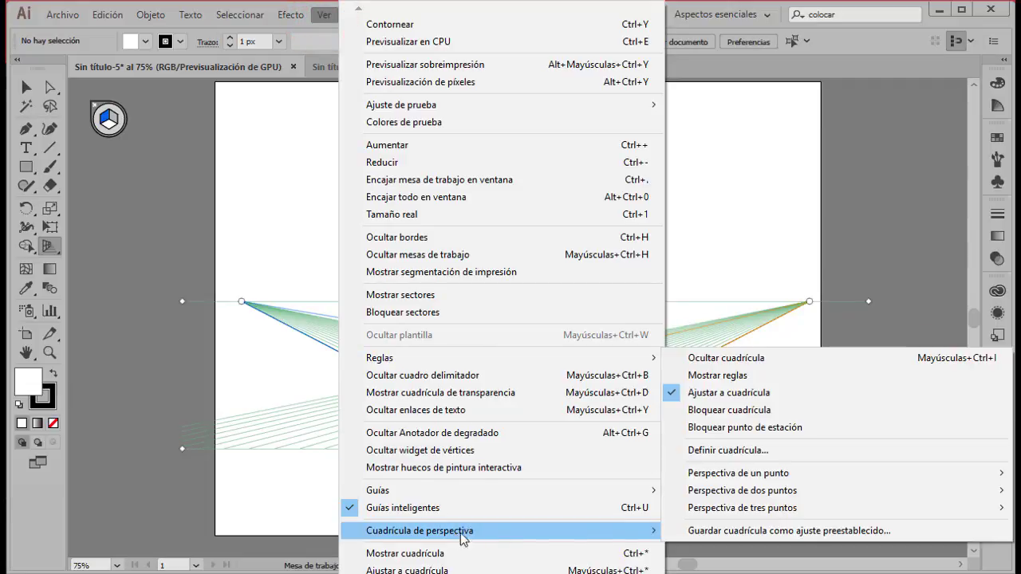
click(726, 489)
click(599, 490)
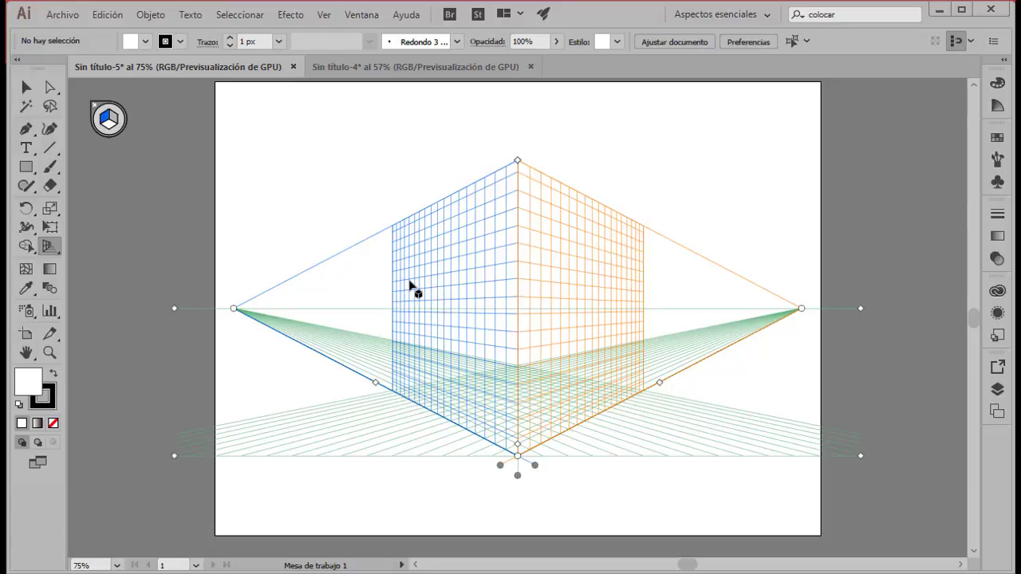
Draw a rectangle in perspective on the upper part of the blue left grid plane
click(26, 168)
drag(414, 237, 508, 300)
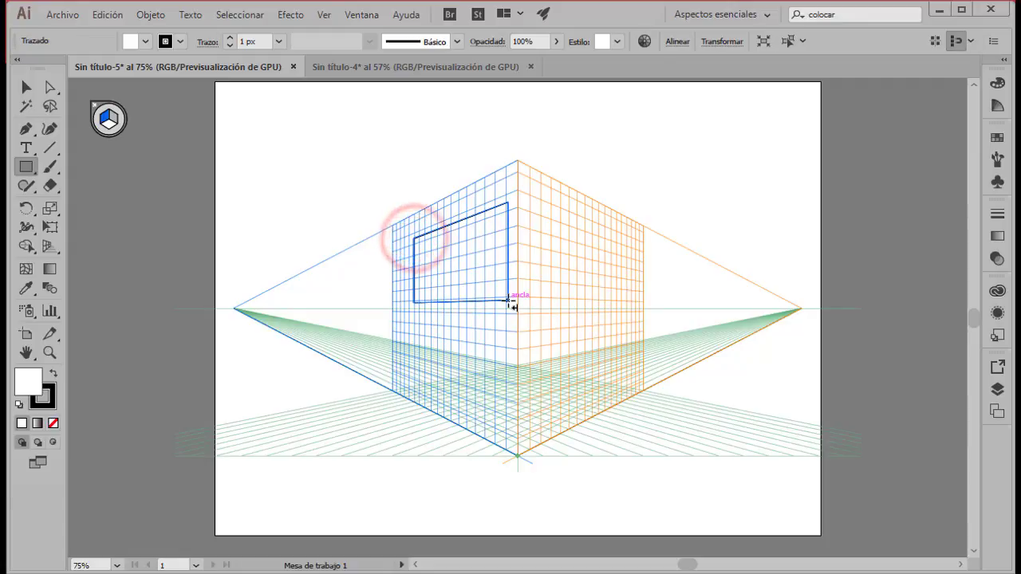
Draw an ellipse in perspective on the orange right plane and another on the horizontal plane, right of the grid's base point
click(116, 120)
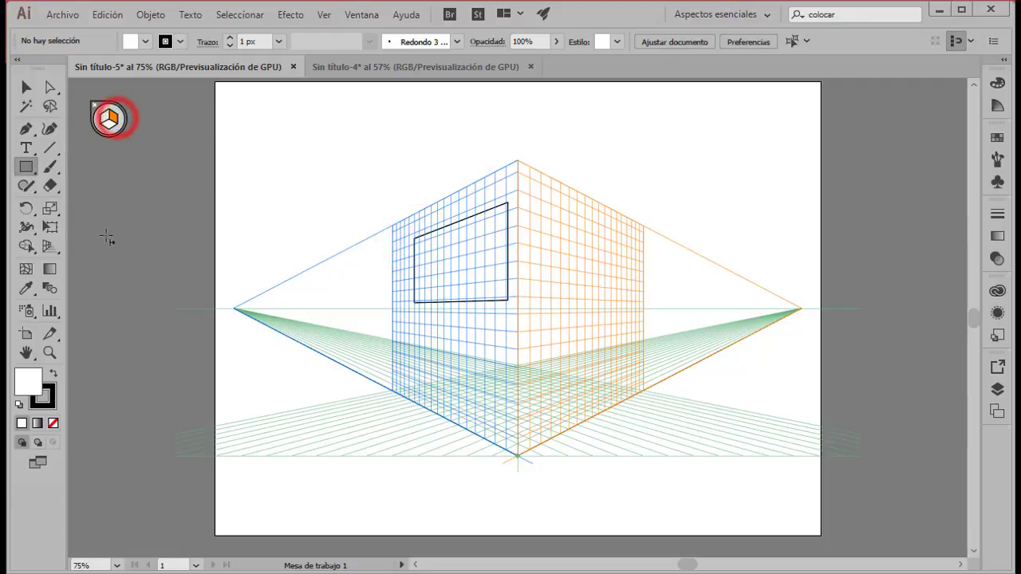
click(27, 170)
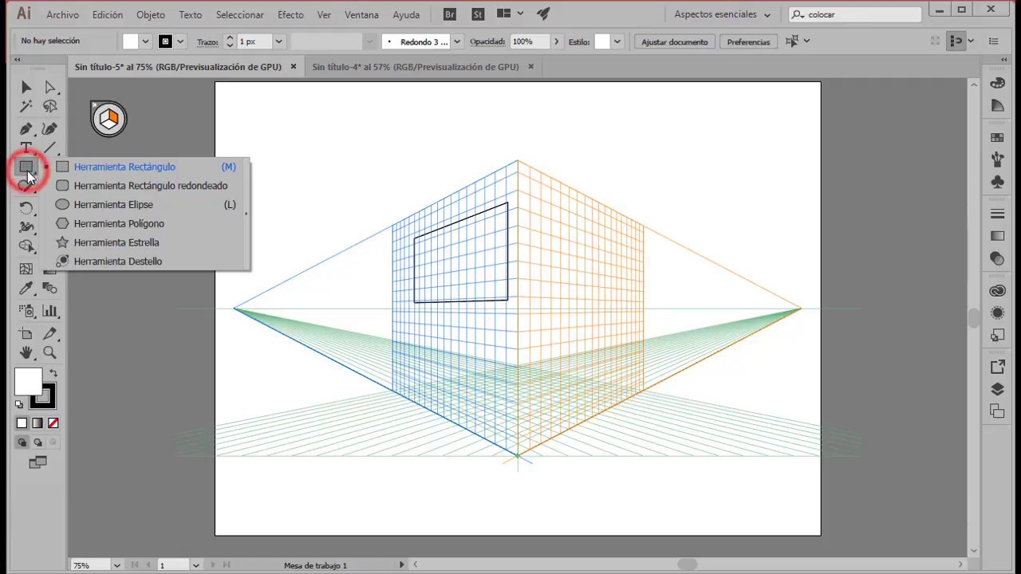
click(77, 204)
drag(556, 243, 635, 345)
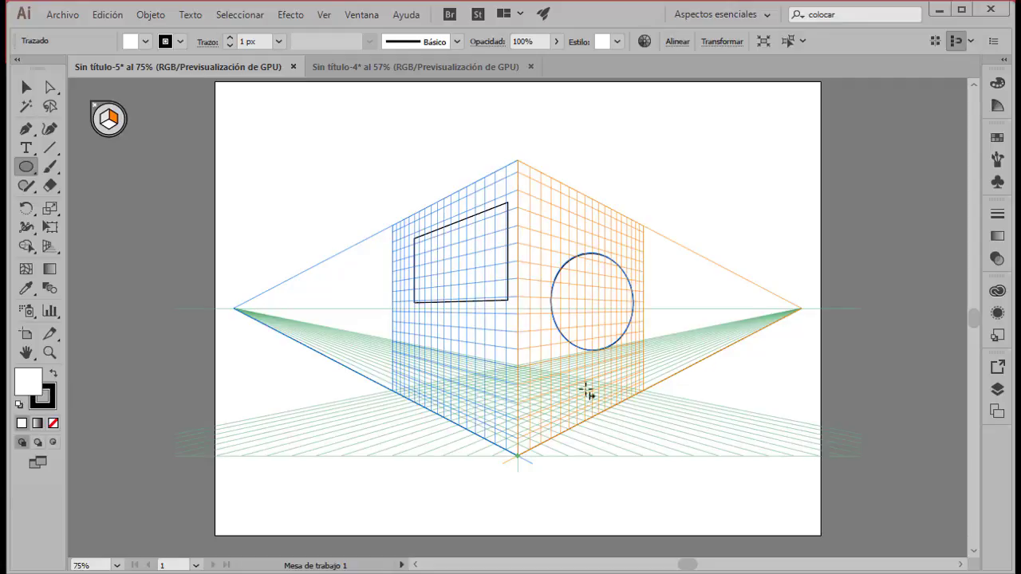
click(110, 127)
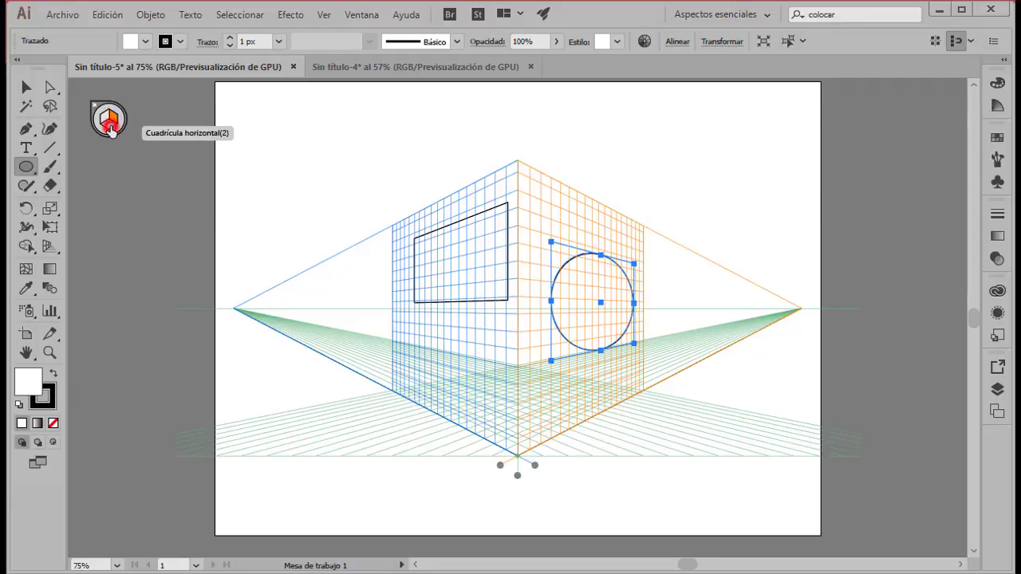
drag(626, 414, 661, 506)
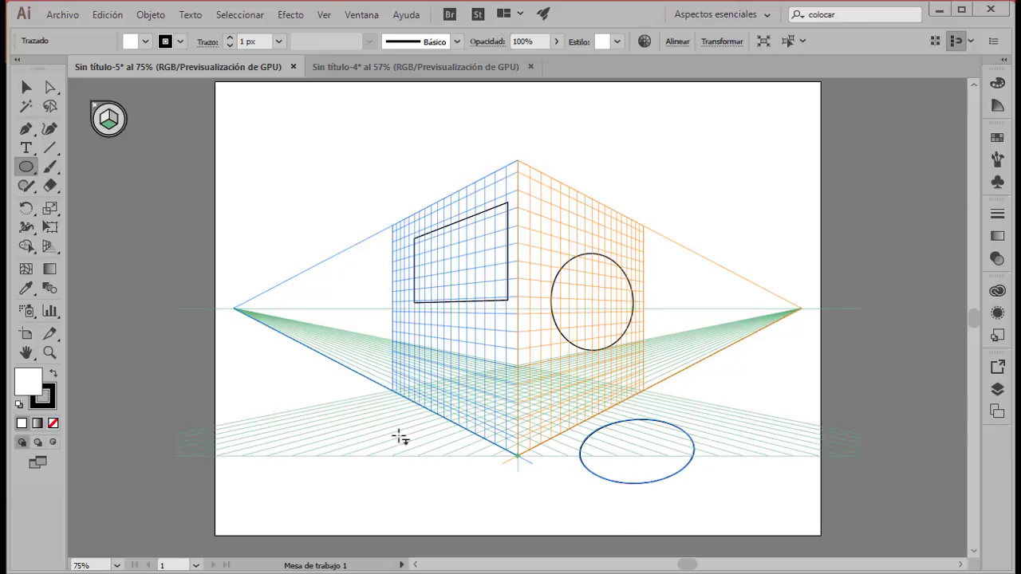
Move the right plane's ellipse slightly downward in perspective with the Perspective Selection tool and fill it with green
click(53, 250)
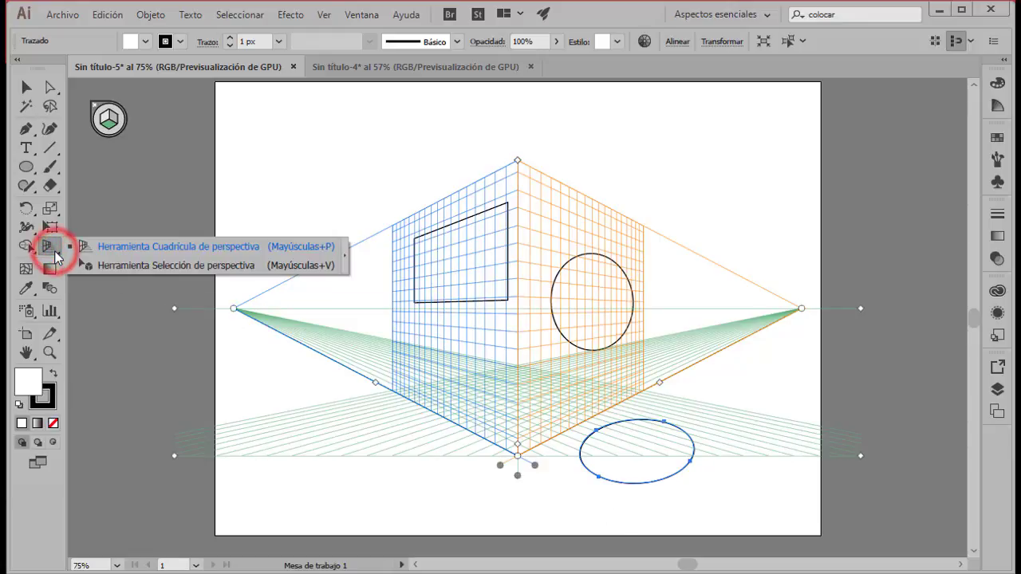
click(128, 267)
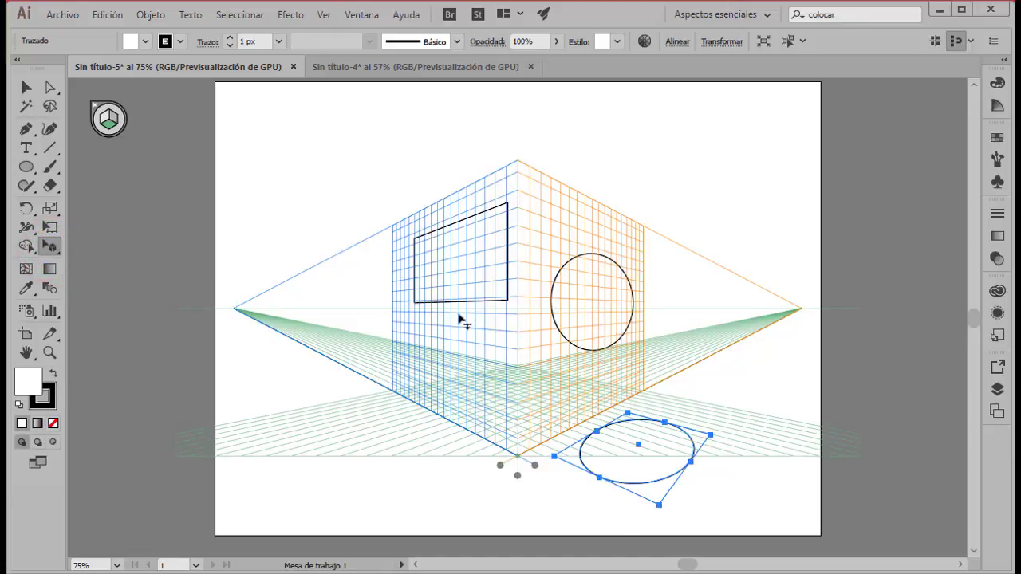
drag(564, 269, 566, 296)
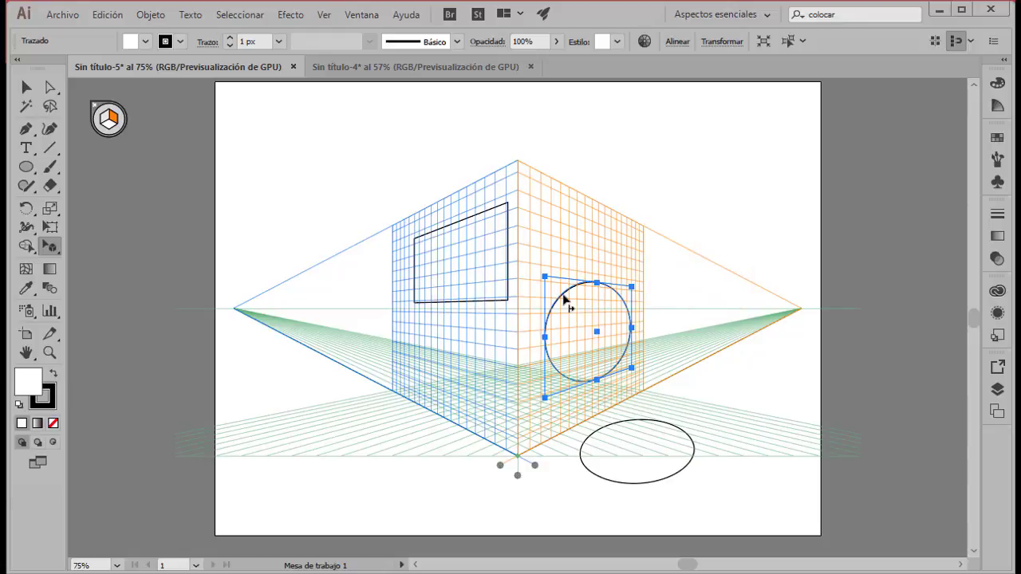
click(141, 41)
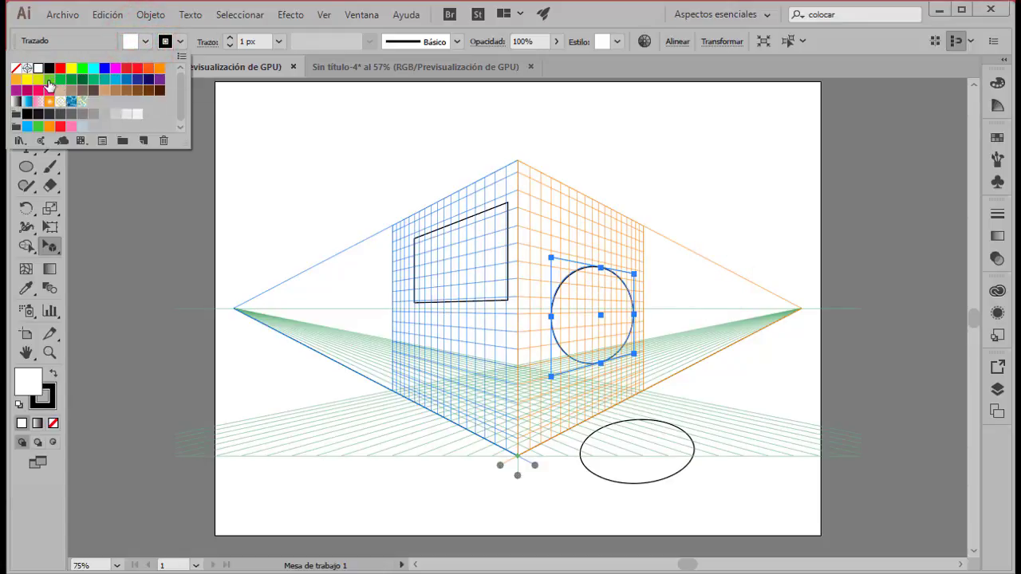
click(48, 79)
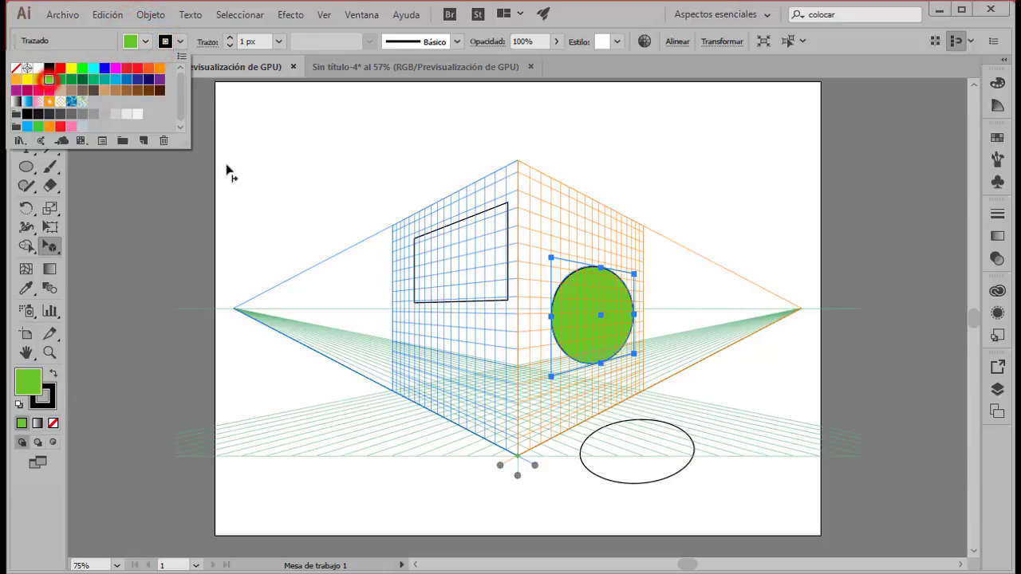
Try moving the green ellipse perpendicular to the right plane and undo the move
click(600, 316)
mouse_move(603, 312)
mouse_down()
mouse_move(594, 294)
mouse_move(607, 322)
mouse_move(646, 316)
mouse_move(603, 269)
mouse_move(592, 308)
mouse_move(599, 331)
mouse_move(595, 298)
mouse_move(606, 287)
mouse_move(601, 300)
mouse_up()
key(5)
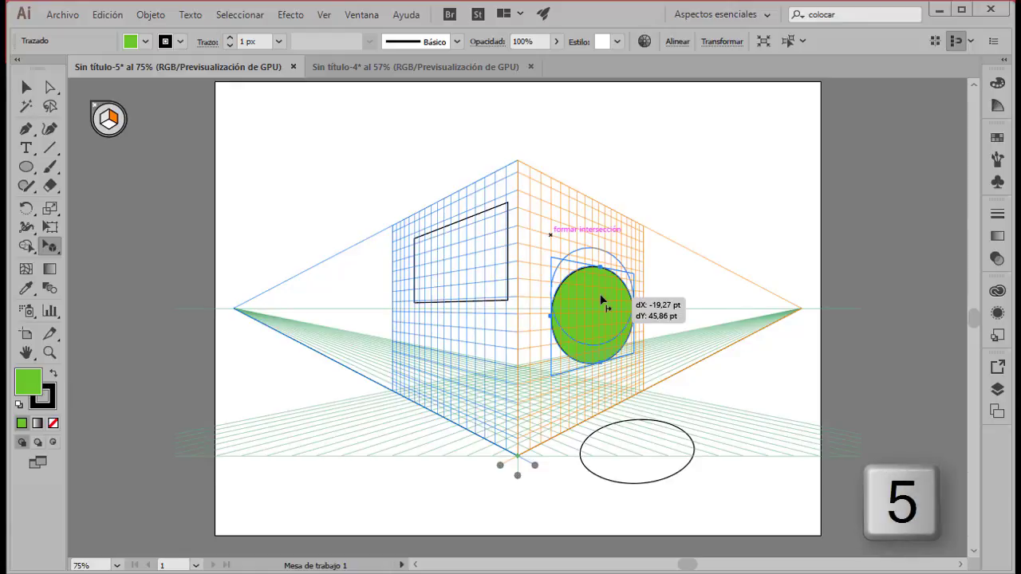
drag(602, 300, 684, 326)
key(ctrl+z)
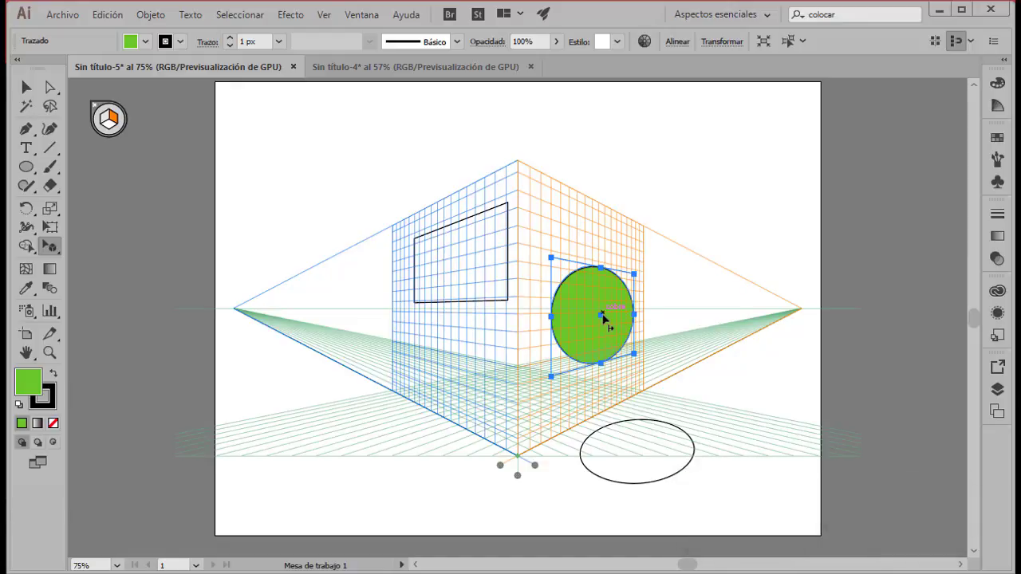
Transfer the green ellipse from the right plane to the blue left plane, placing it just below the rectangle
drag(602, 317, 614, 342)
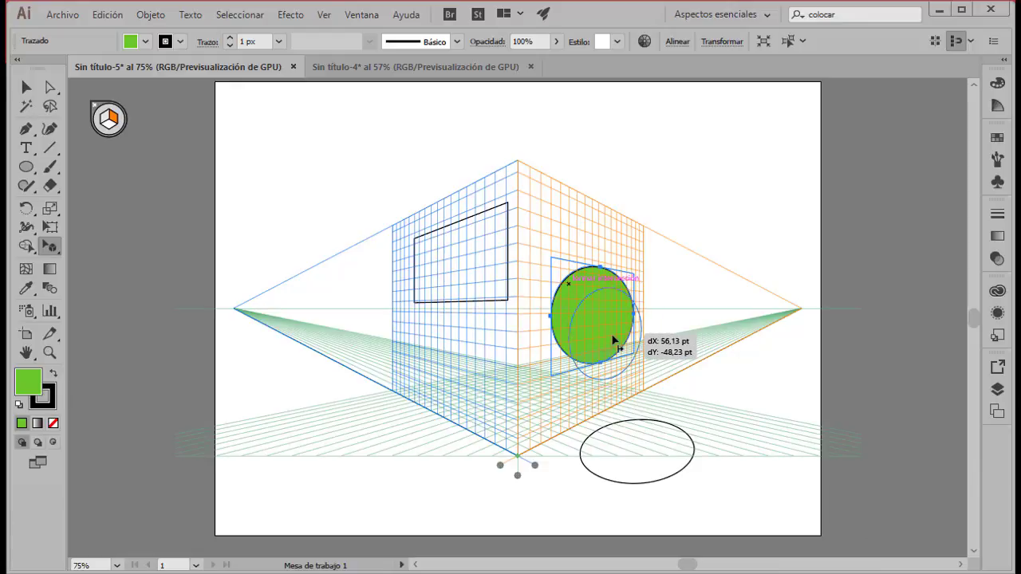
key(2)
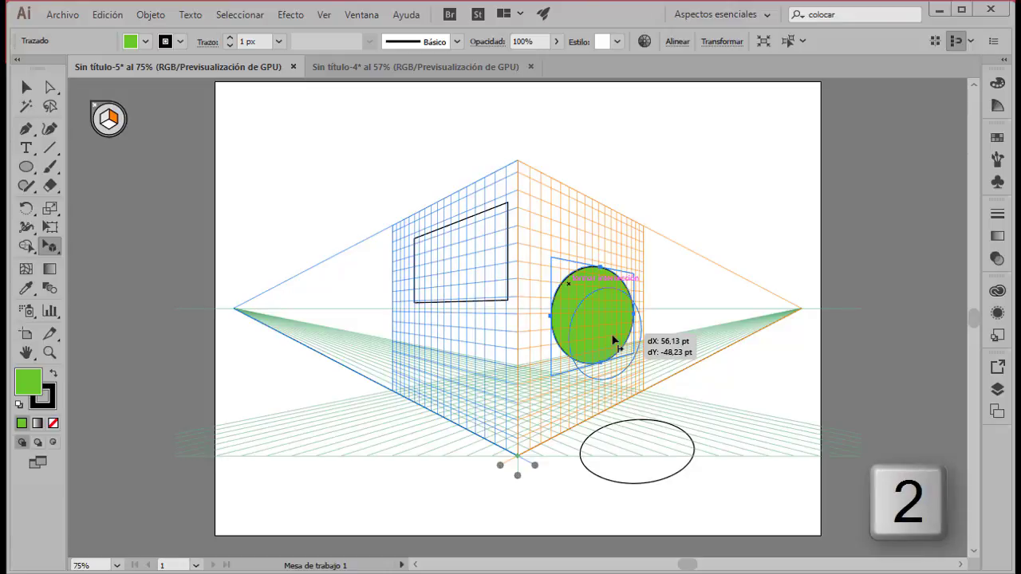
key(2)
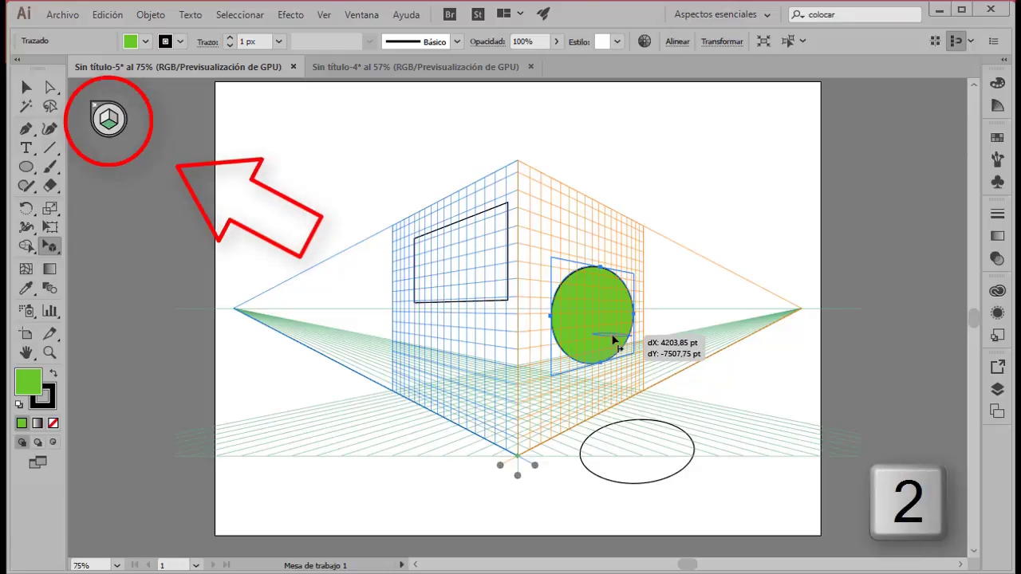
key(1)
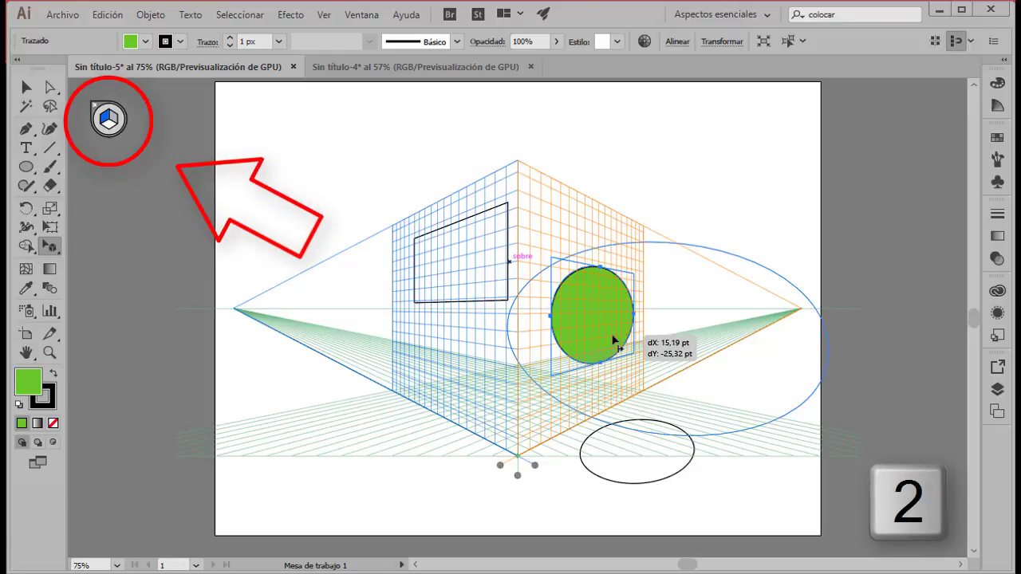
drag(614, 341, 433, 355)
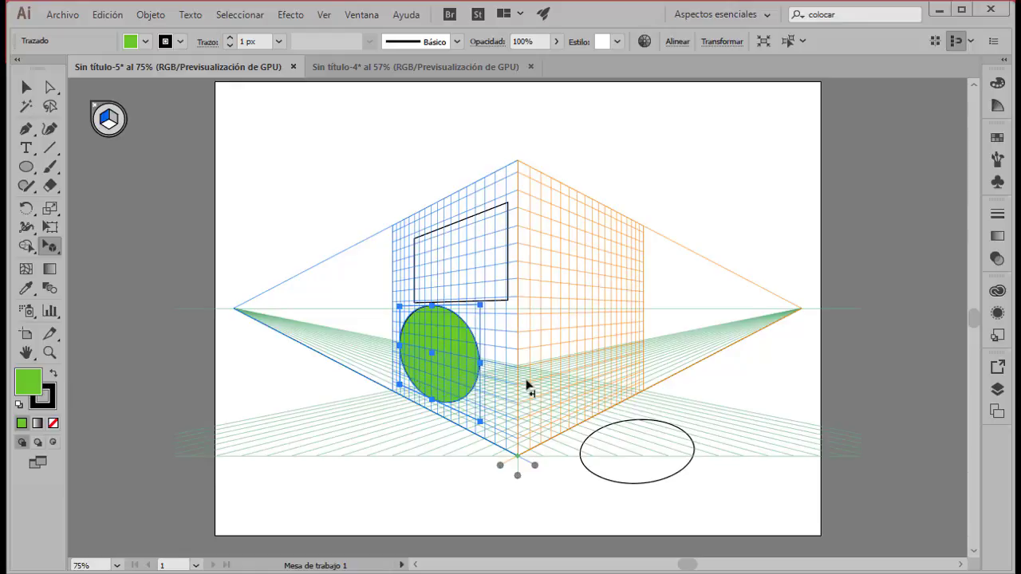
Move the left and right grid planes outward, away from the grid's centre, and clear the selection
drag(499, 466, 451, 483)
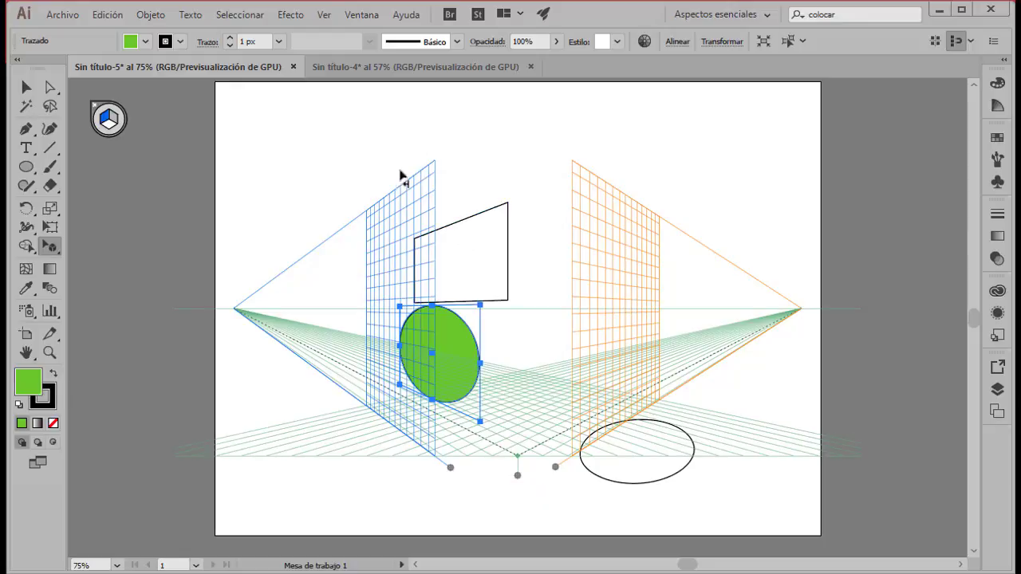
click(752, 332)
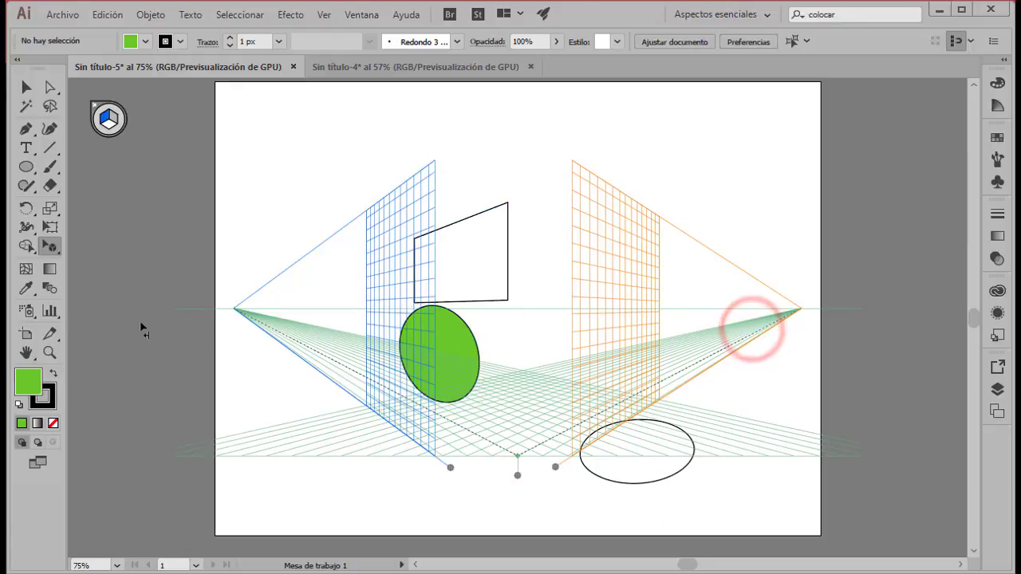
Move the right vanishing point inward and the left one slightly outward along the horizon with the Perspective Grid tool
click(48, 249)
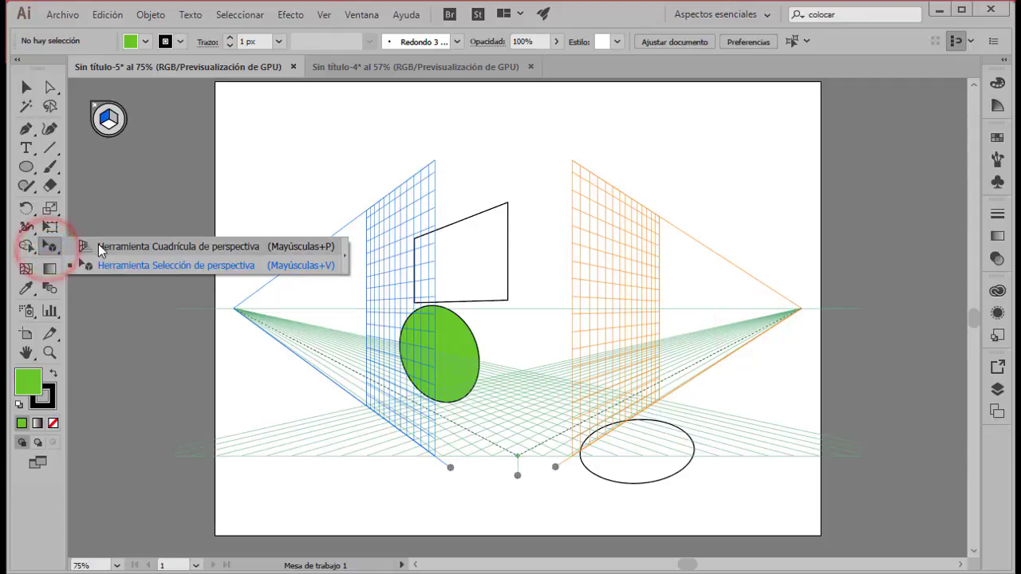
click(98, 242)
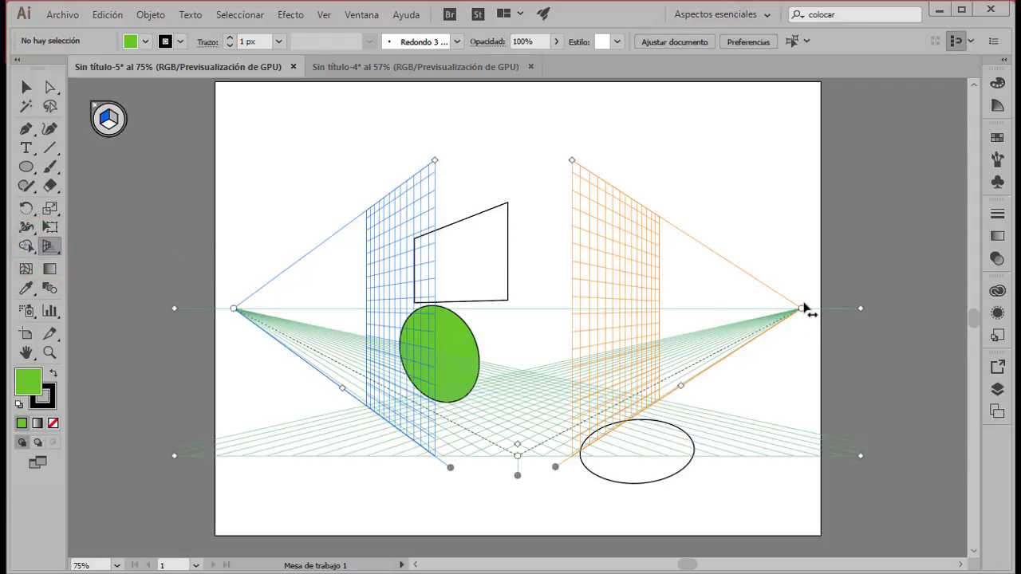
drag(801, 309, 718, 308)
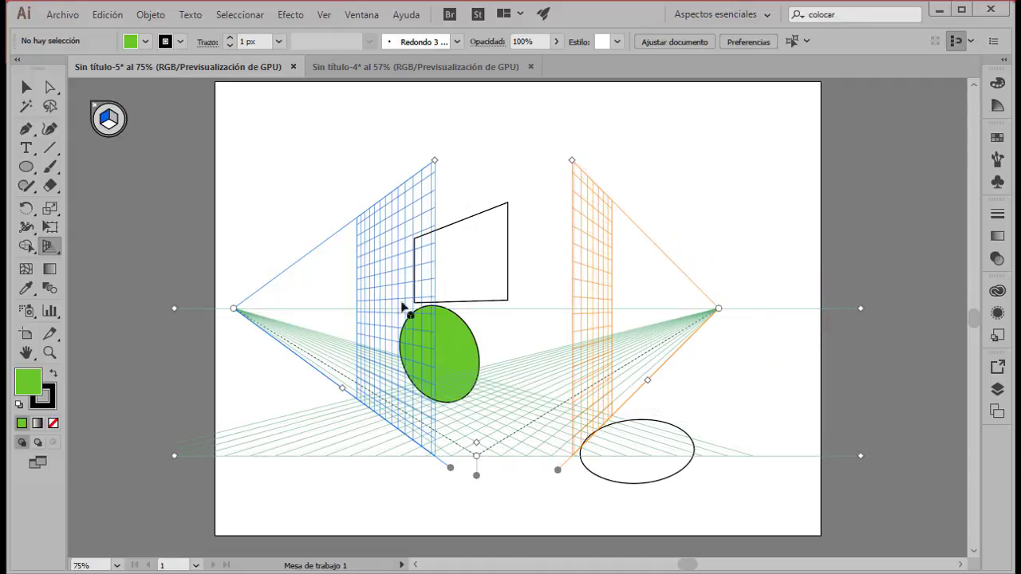
drag(233, 308, 198, 307)
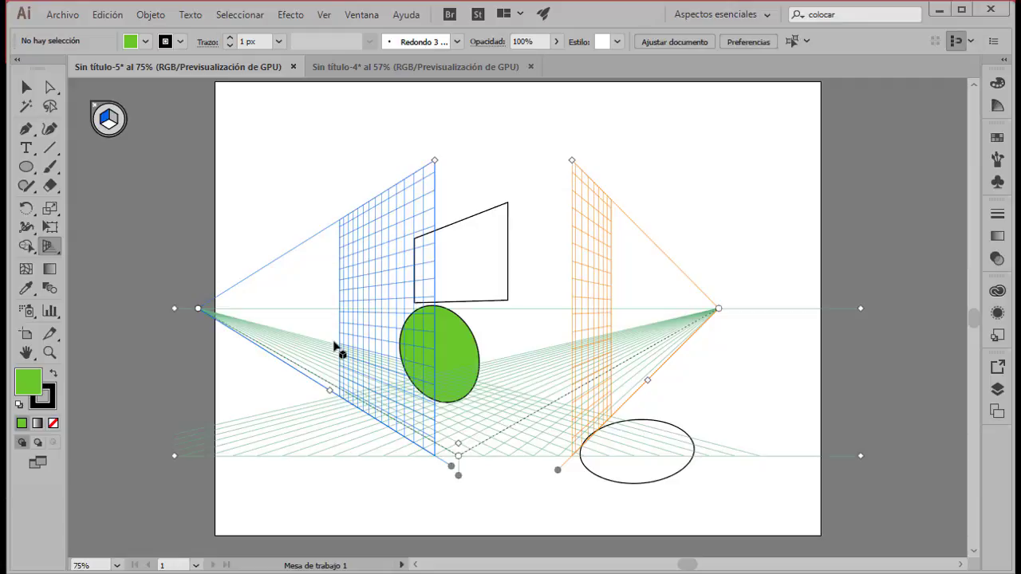
Save the current two-point perspective grid as a preset named Mi_dibujo_especial
click(324, 16)
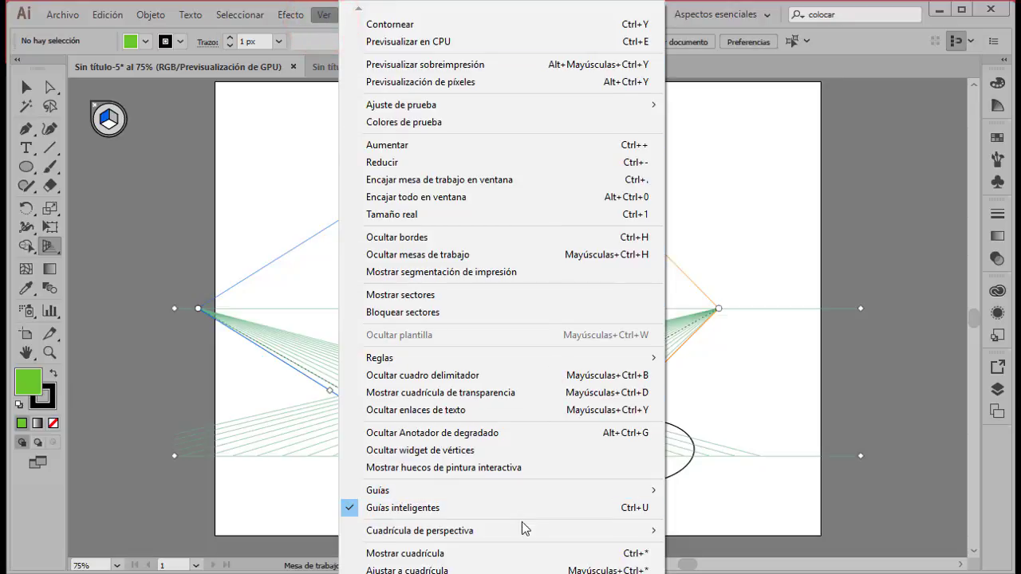
mouse_move(529, 533)
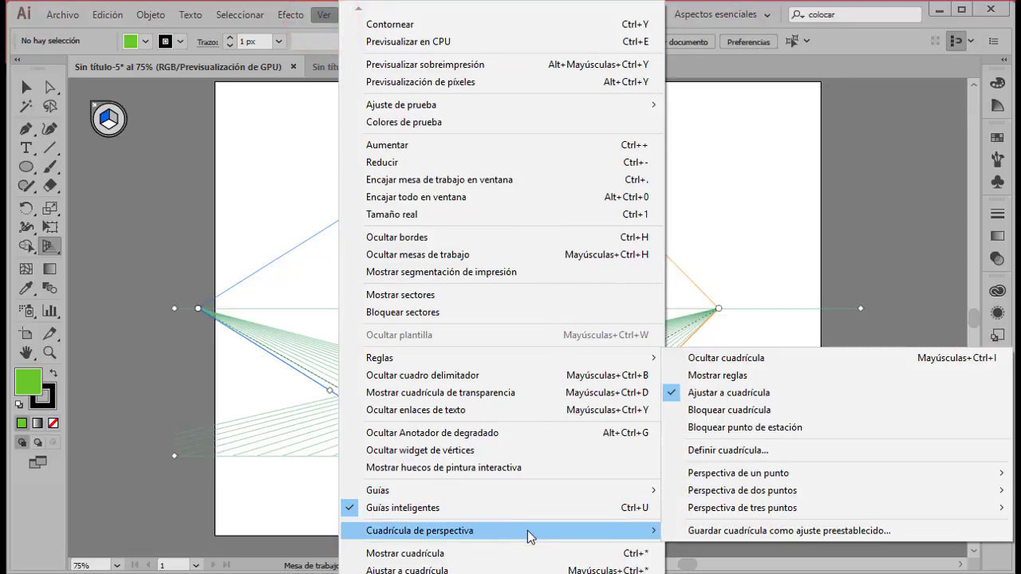
click(766, 539)
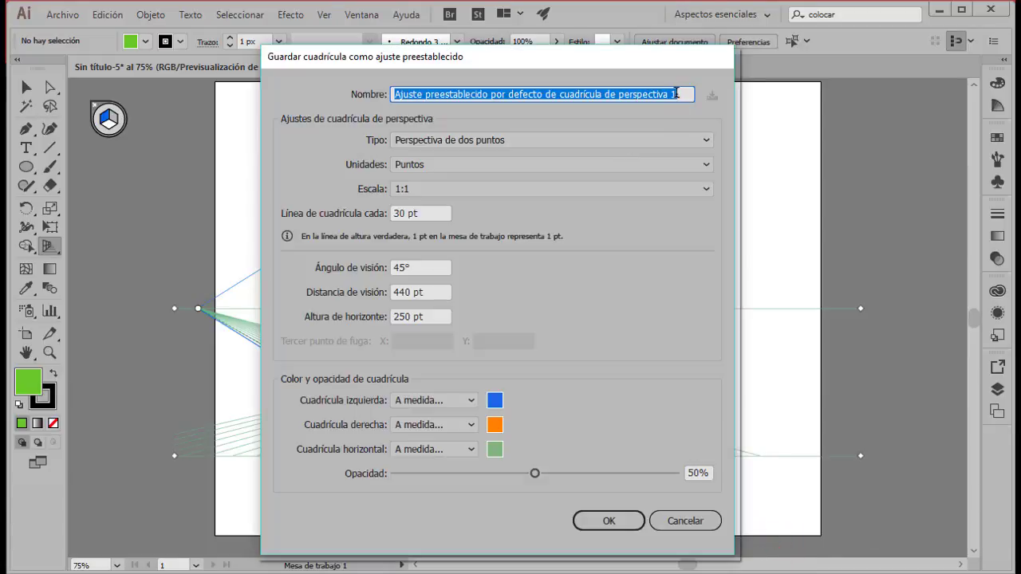
drag(677, 94, 388, 78)
text(Mi_dibujo_especial)
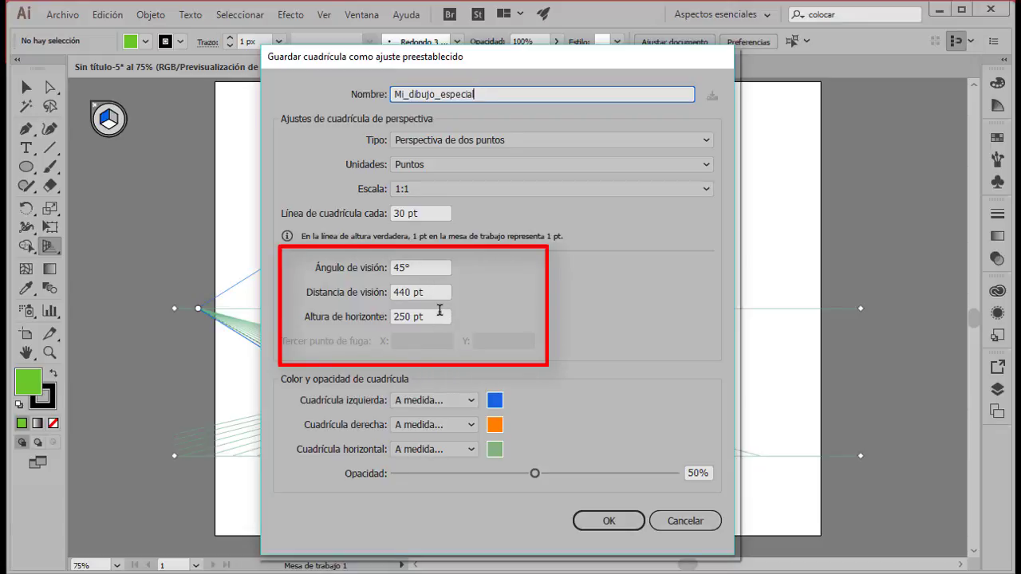
click(608, 521)
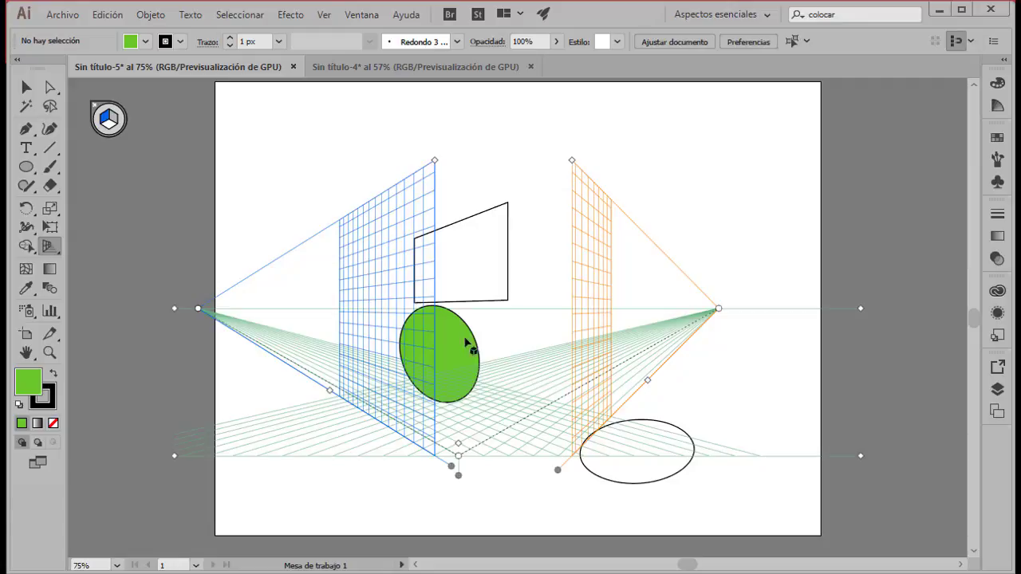
Bring up the Sin título-4 document with the server room photo and display its perspective grid
click(433, 71)
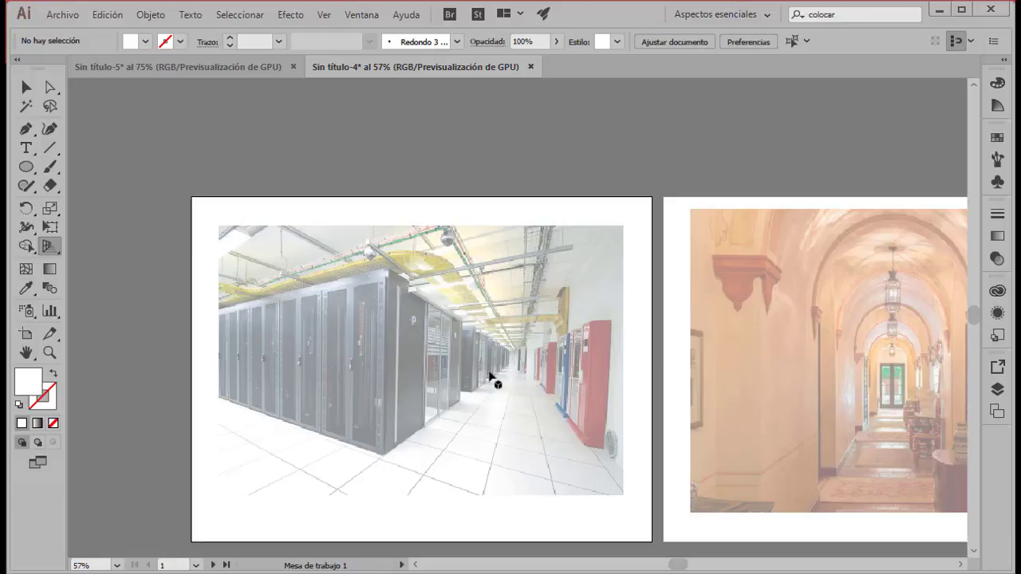
click(27, 87)
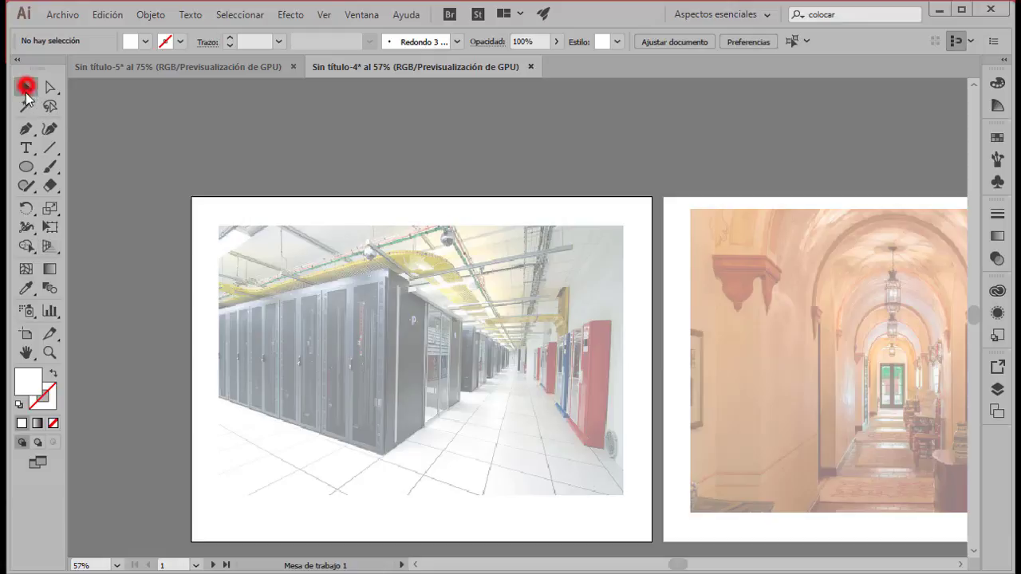
click(50, 247)
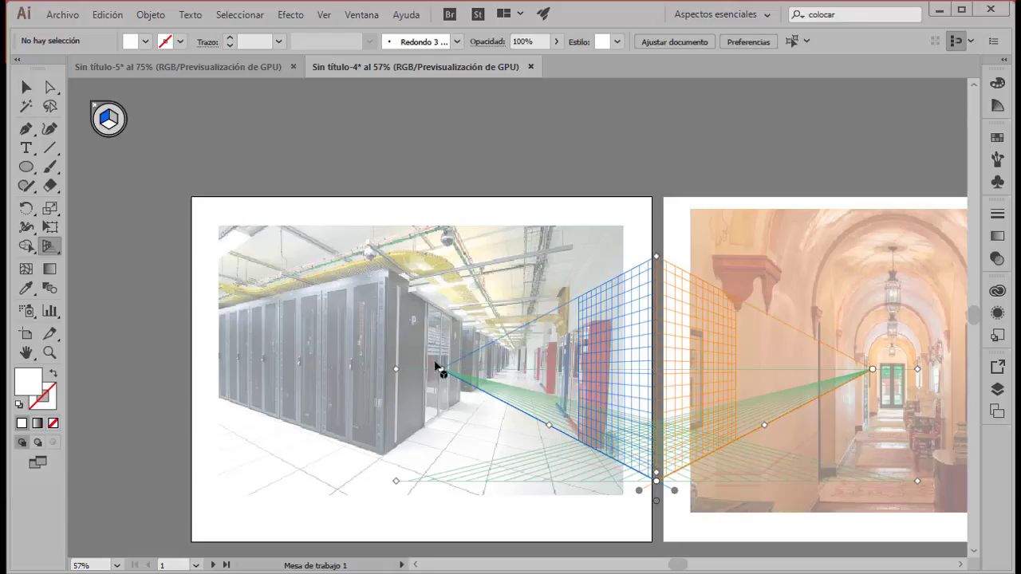
Fit the two-point perspective grid to the nearest server cabinet's corner by adjusting its position, horizon level, right vanishing point and grid height
drag(395, 481, 125, 460)
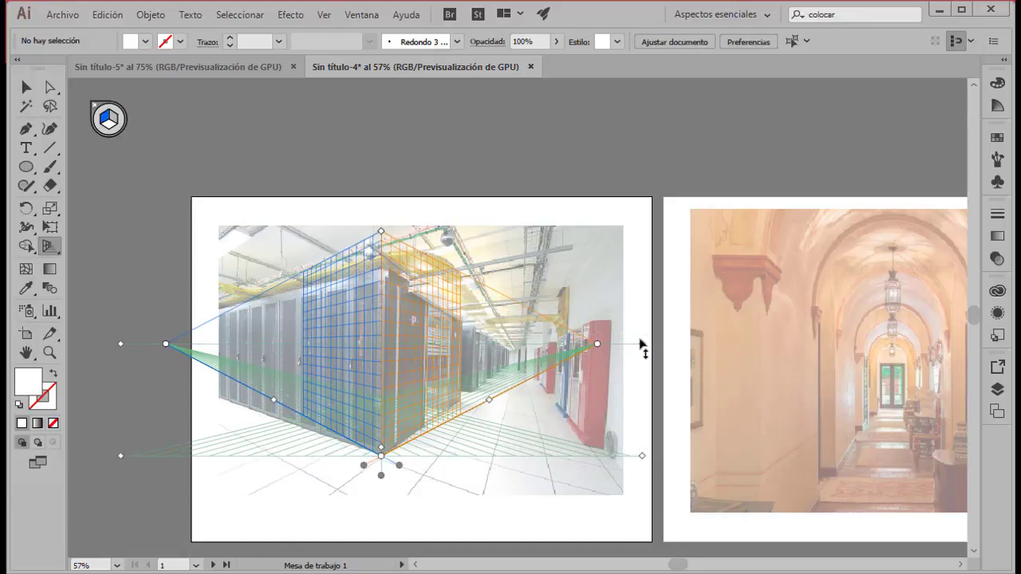
drag(639, 345, 500, 376)
drag(166, 392, 158, 392)
drag(380, 230, 376, 272)
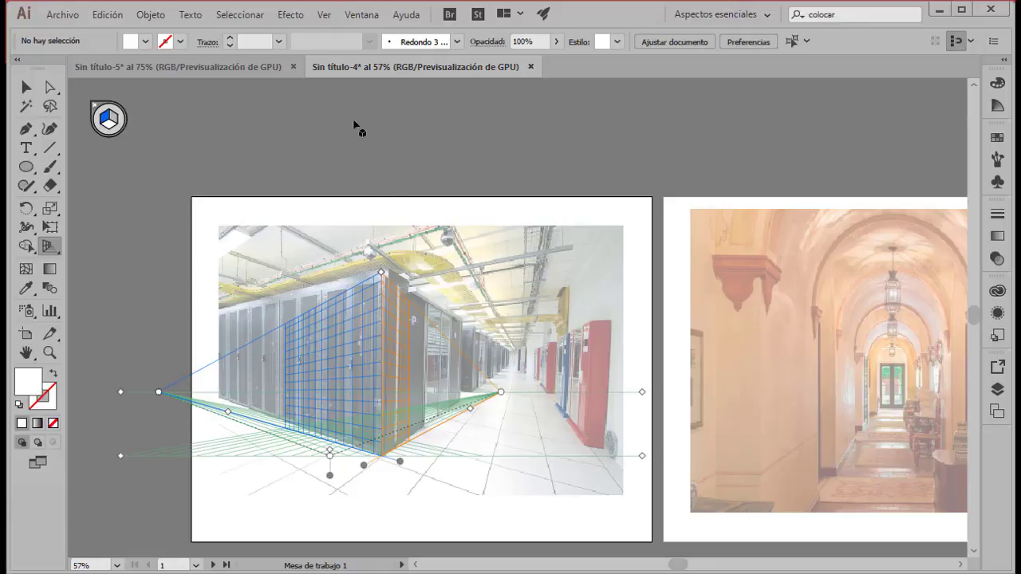
Set the perspective grid's viewing angle to 60° in the grid definition
click(323, 16)
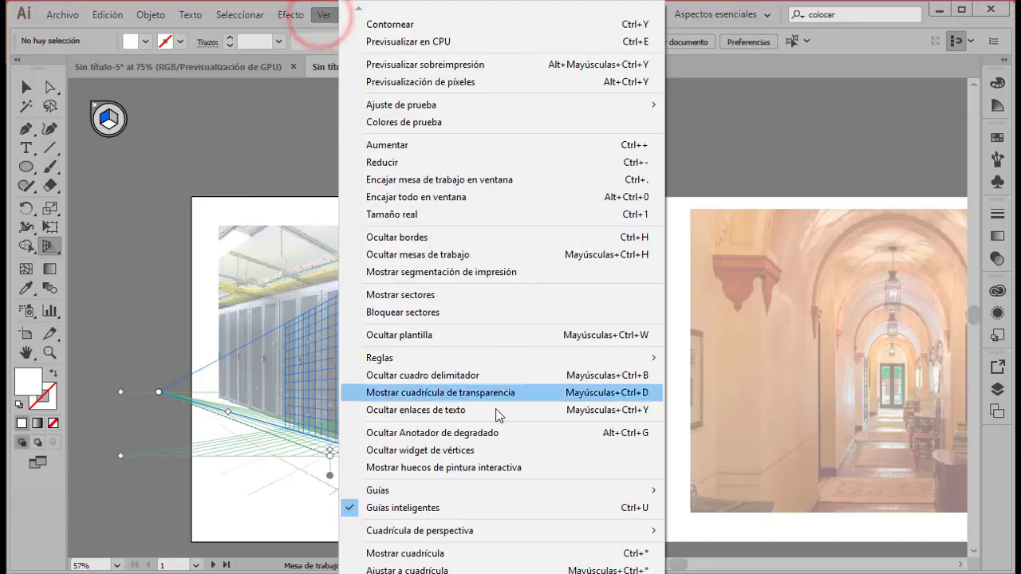
mouse_move(488, 537)
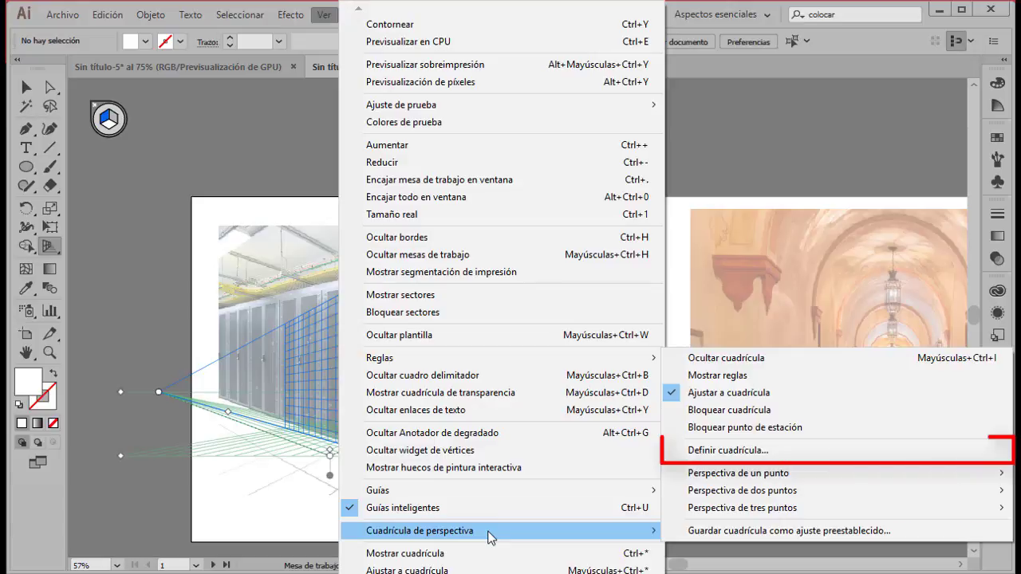
click(721, 459)
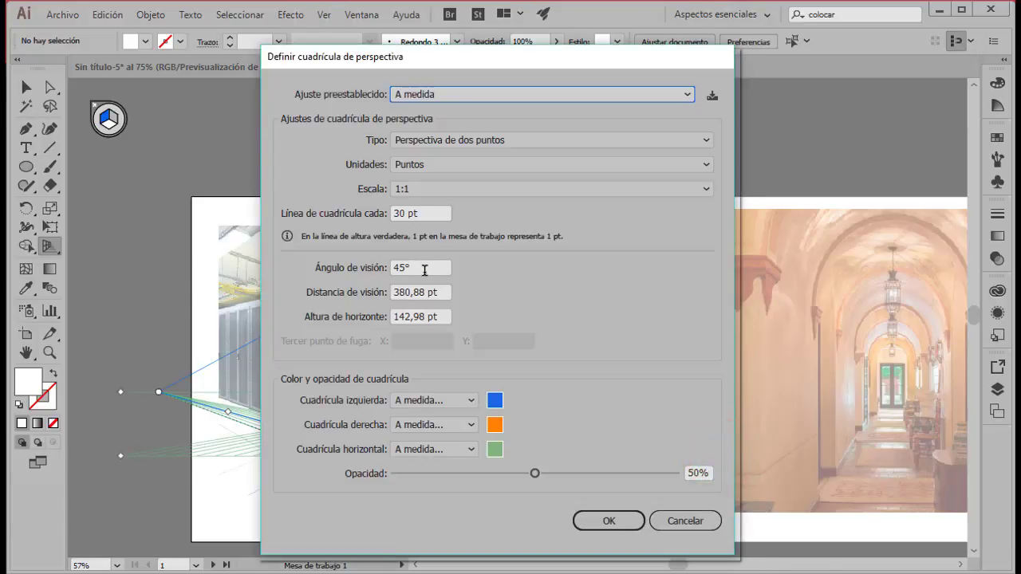
double_click(424, 271)
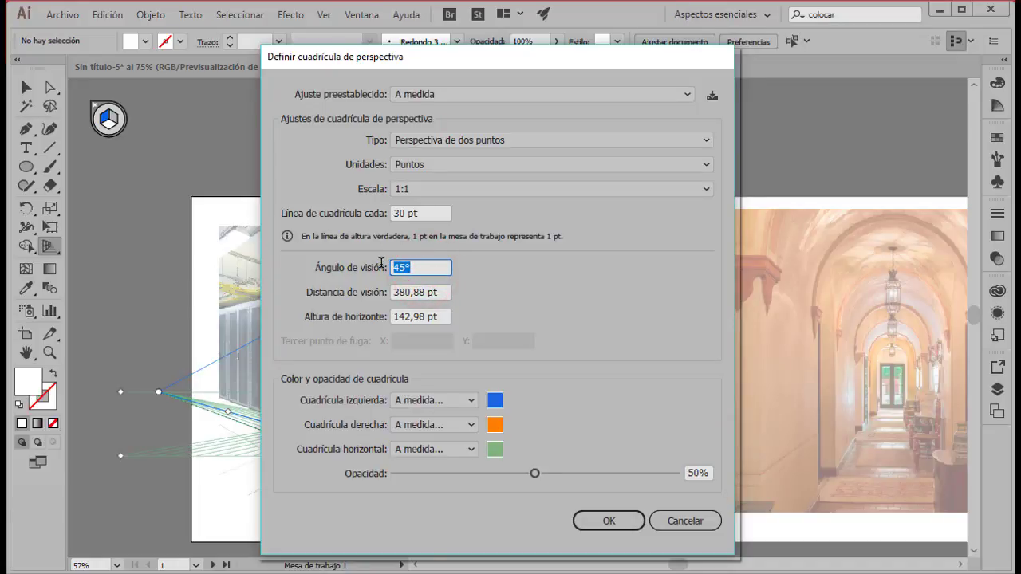
text(60)
click(437, 292)
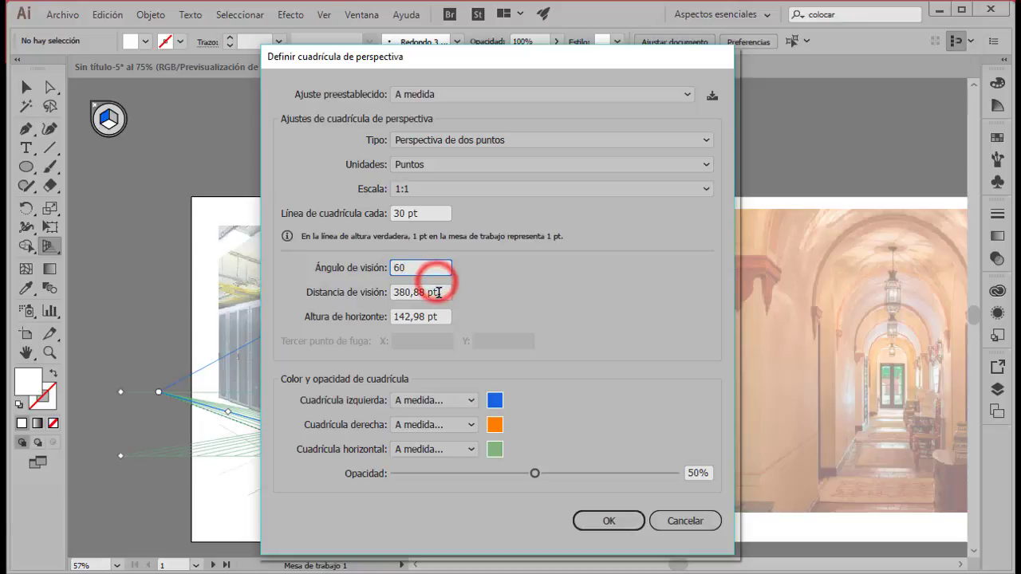
click(608, 523)
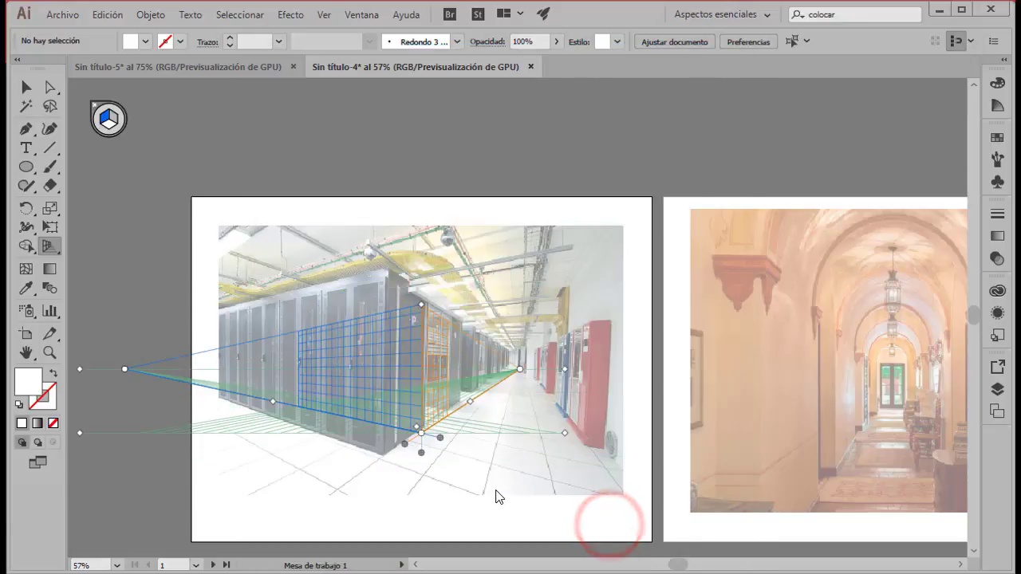
Realign the two-point grid with the server cabinet's front corner, raise its height to the cabinet top and adjust the vanishing points along the horizon
drag(565, 433, 524, 460)
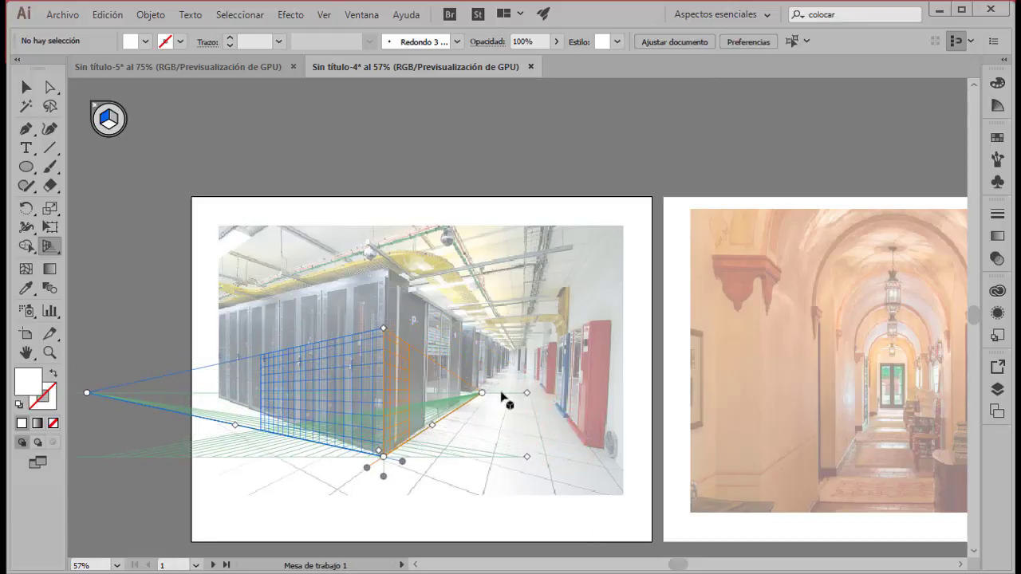
drag(383, 330, 384, 268)
mouse_move(87, 392)
mouse_down()
mouse_move(60, 388)
mouse_move(103, 397)
mouse_up()
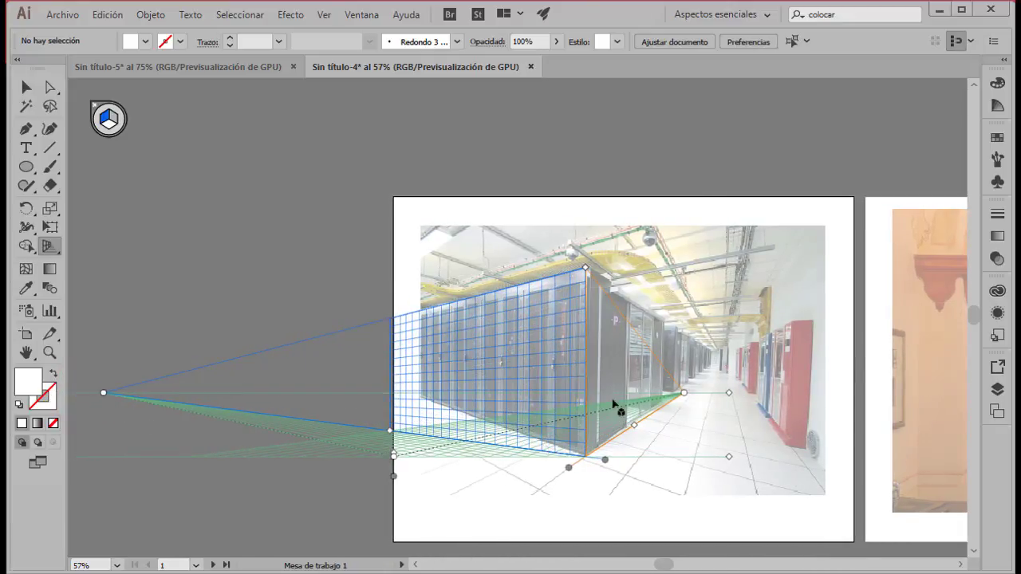
drag(684, 395, 672, 412)
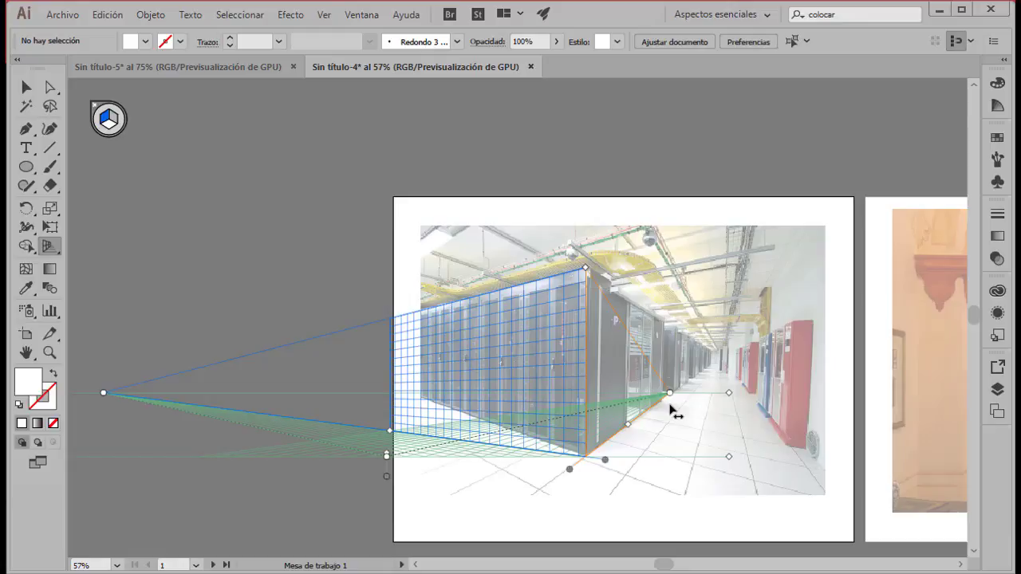
Switch the perspective grid to the one-point preset [Vista normal 1P]
click(327, 16)
mouse_move(532, 533)
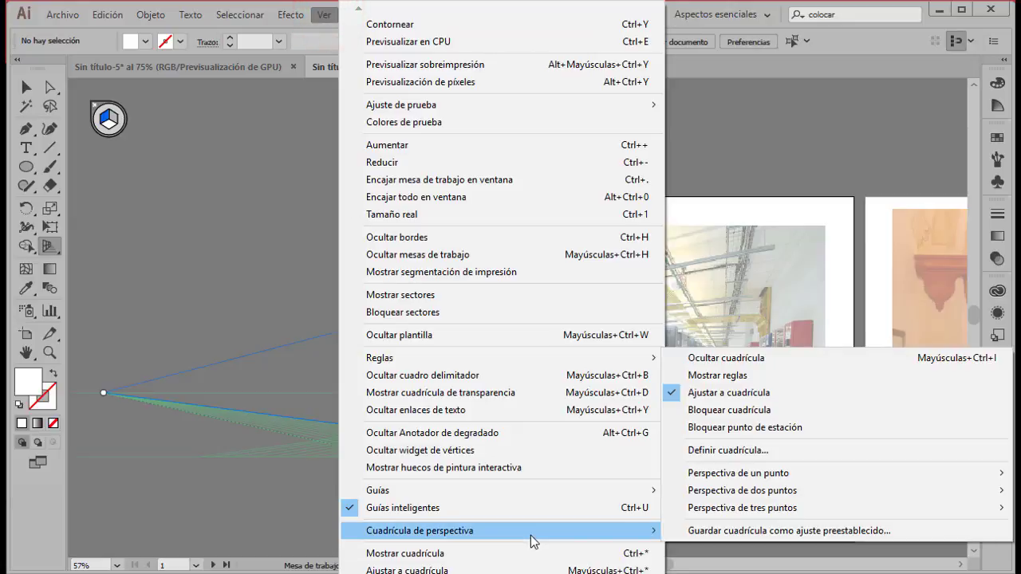
click(791, 471)
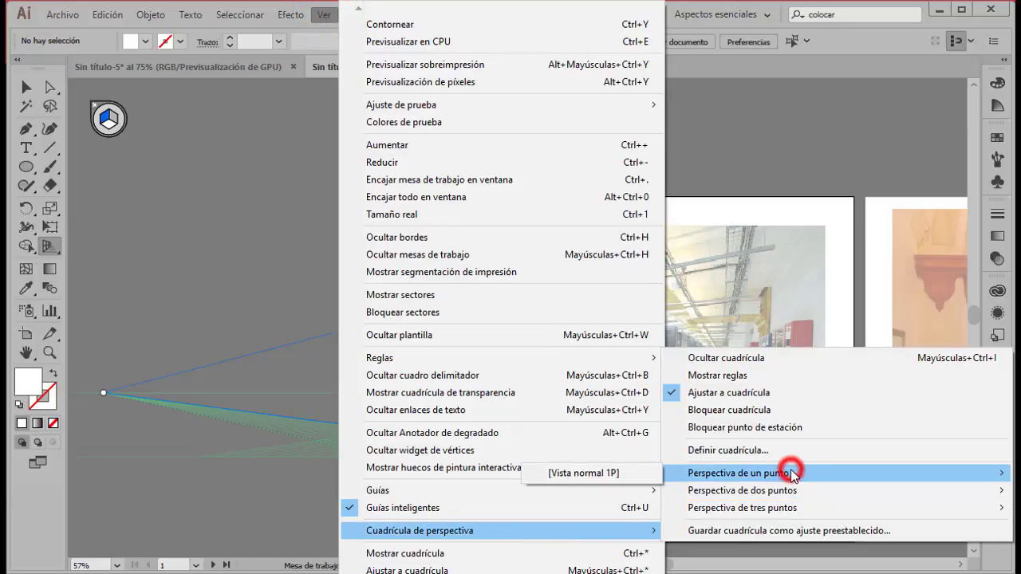
click(613, 473)
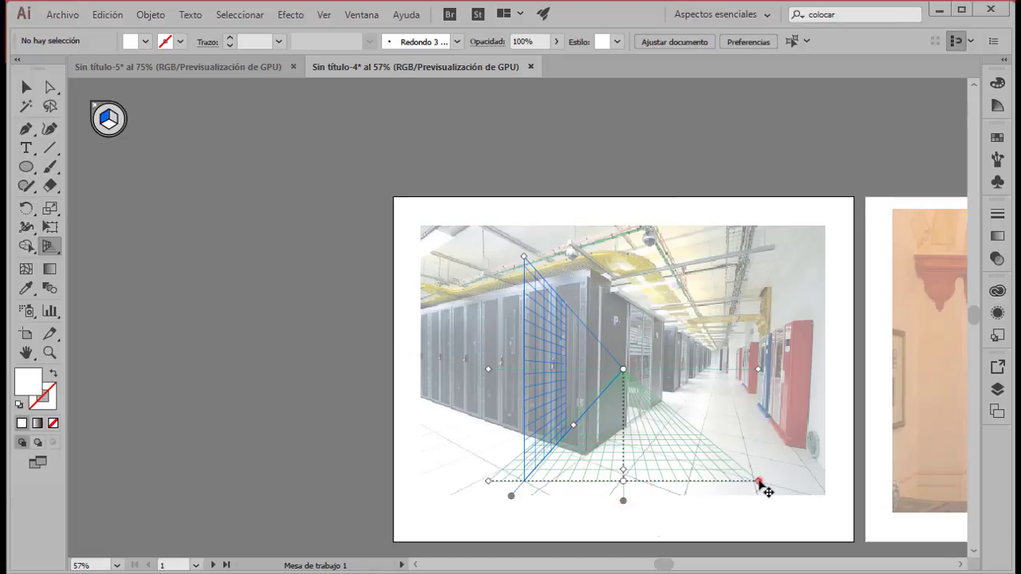
Fit the one-point grid's vertical plane to the long side of the server cabinets, with the vanishing point beyond the photo's left edge
drag(757, 482, 720, 456)
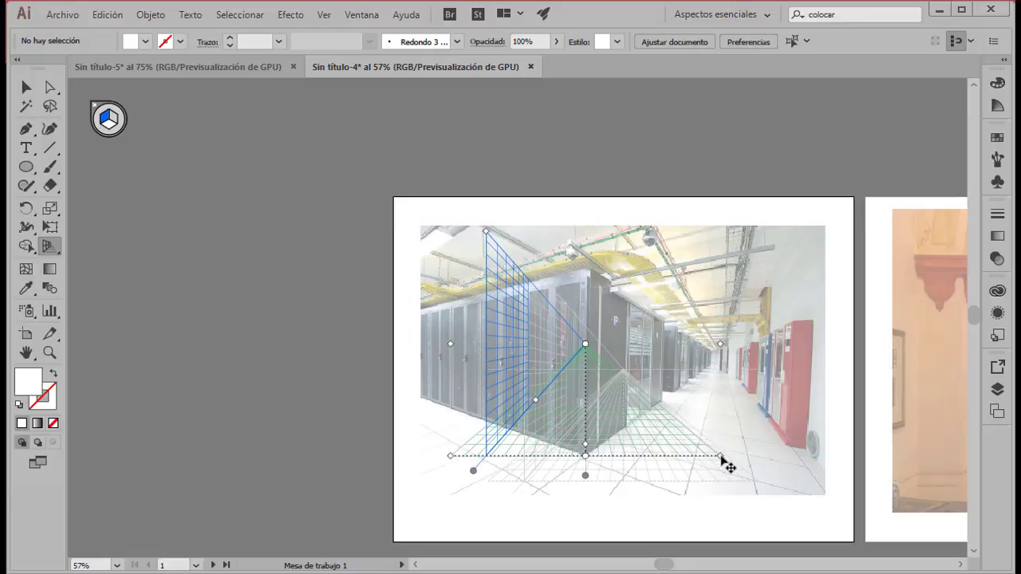
drag(586, 345, 336, 344)
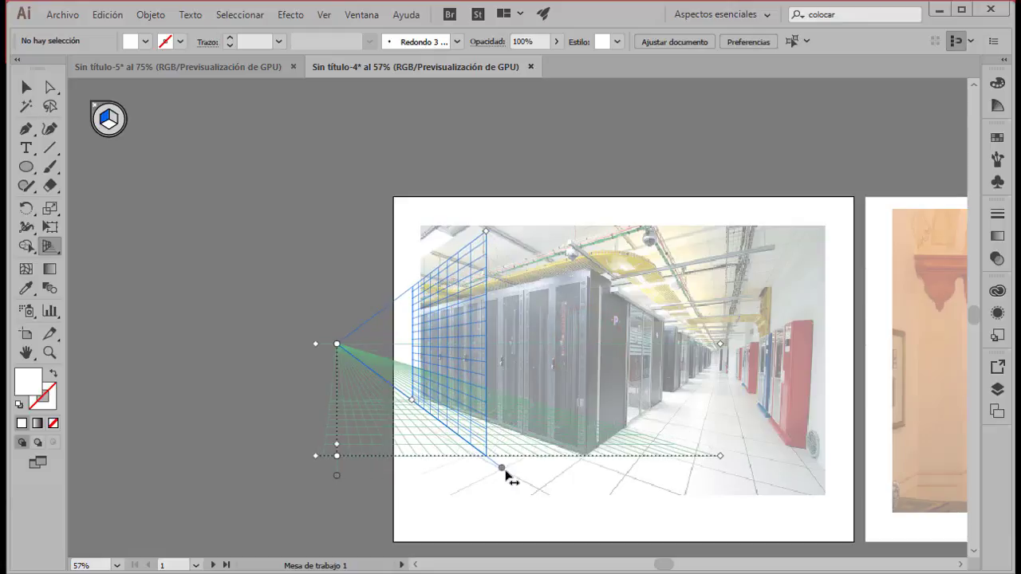
drag(502, 470, 575, 471)
drag(602, 458, 602, 458)
drag(583, 231, 586, 271)
drag(343, 351, 277, 346)
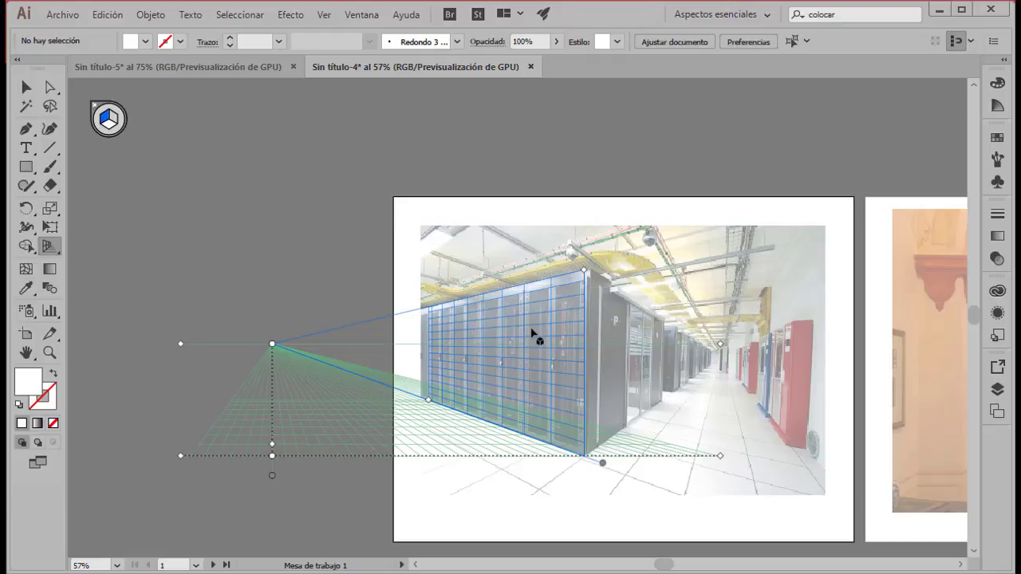
Draw a rectangle with yellow-green fill and black stroke on the left grid plane, covering the long side of the server cabinets
click(27, 167)
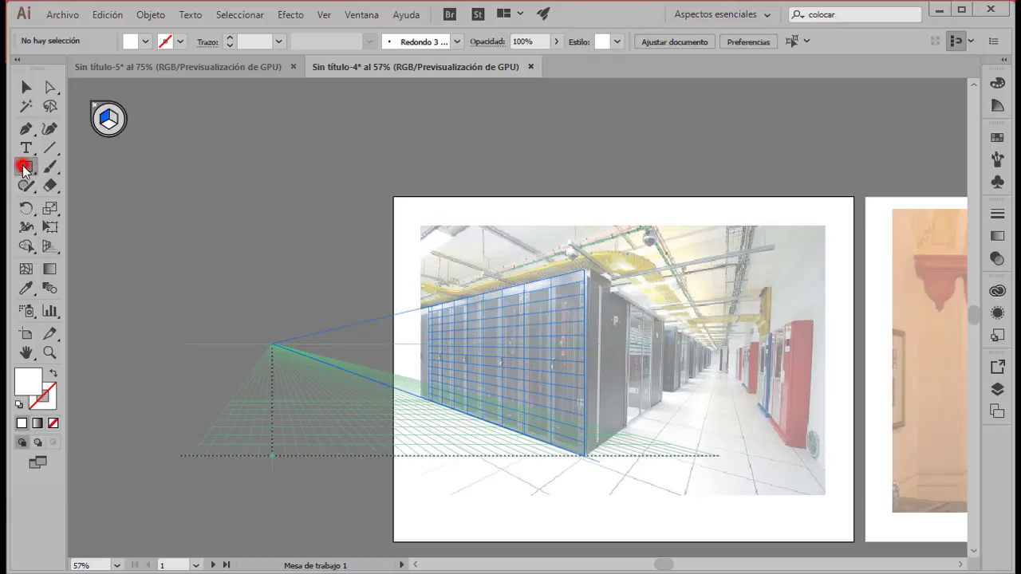
click(180, 42)
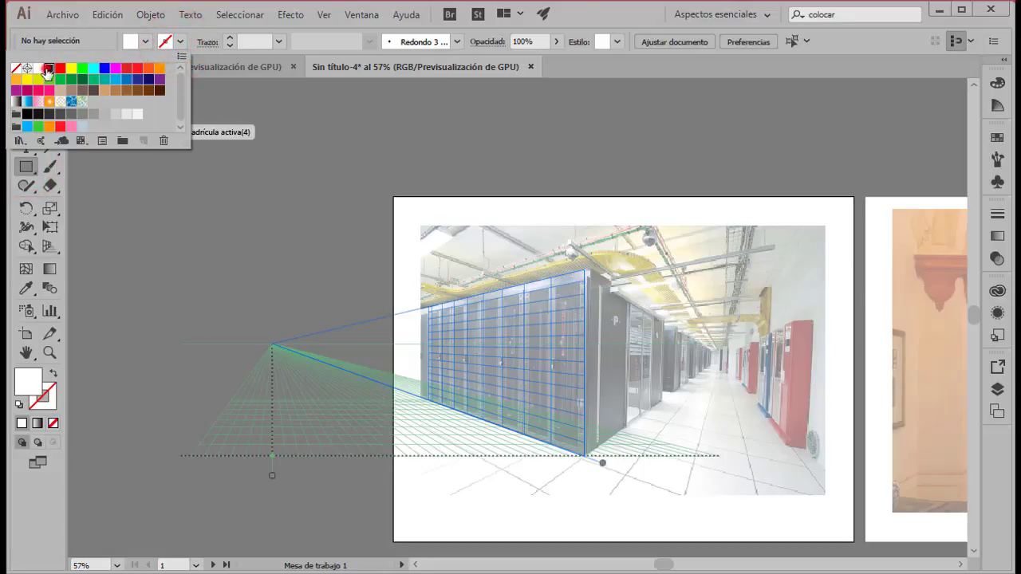
click(49, 67)
click(146, 42)
click(146, 42)
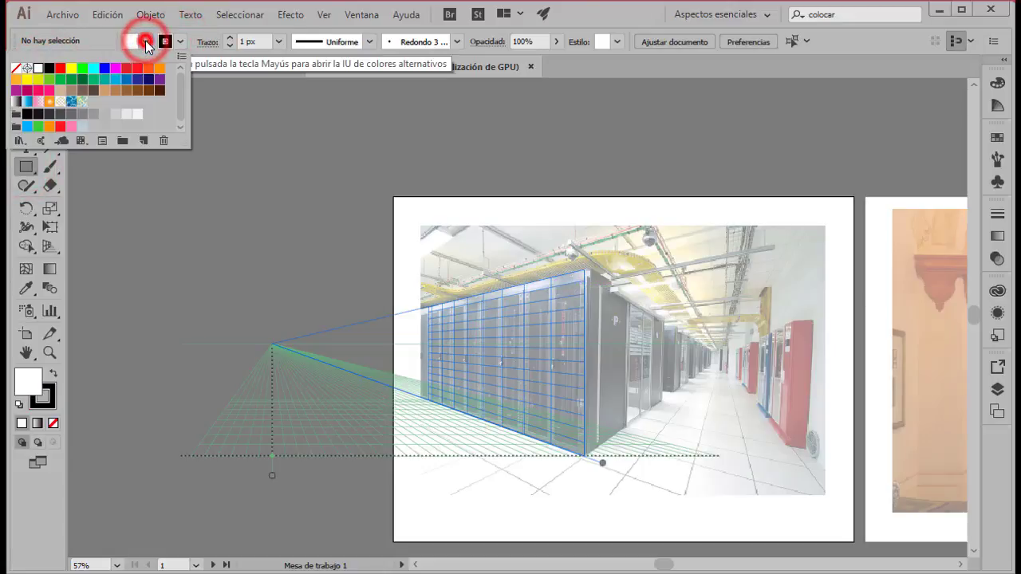
click(40, 82)
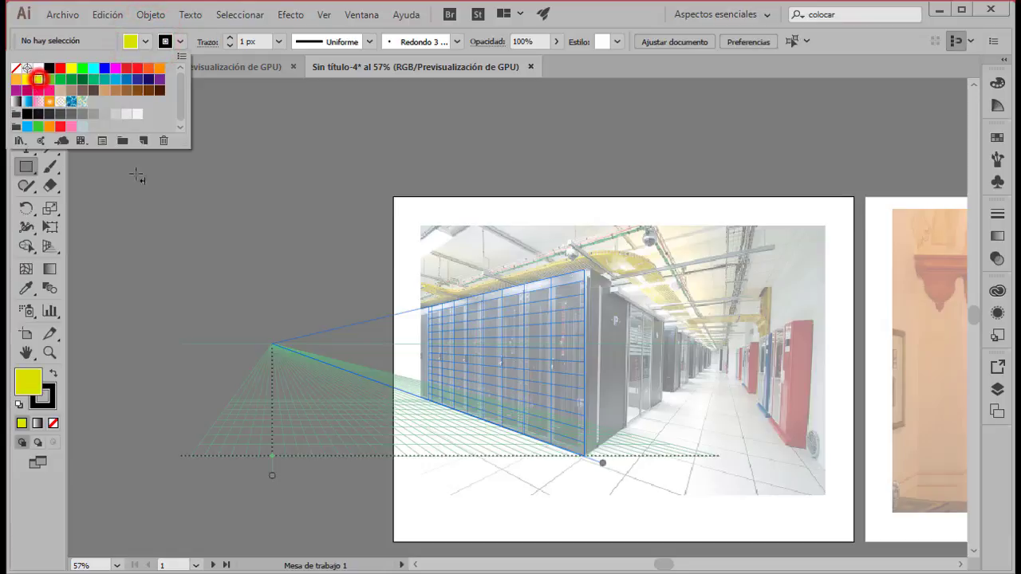
click(429, 311)
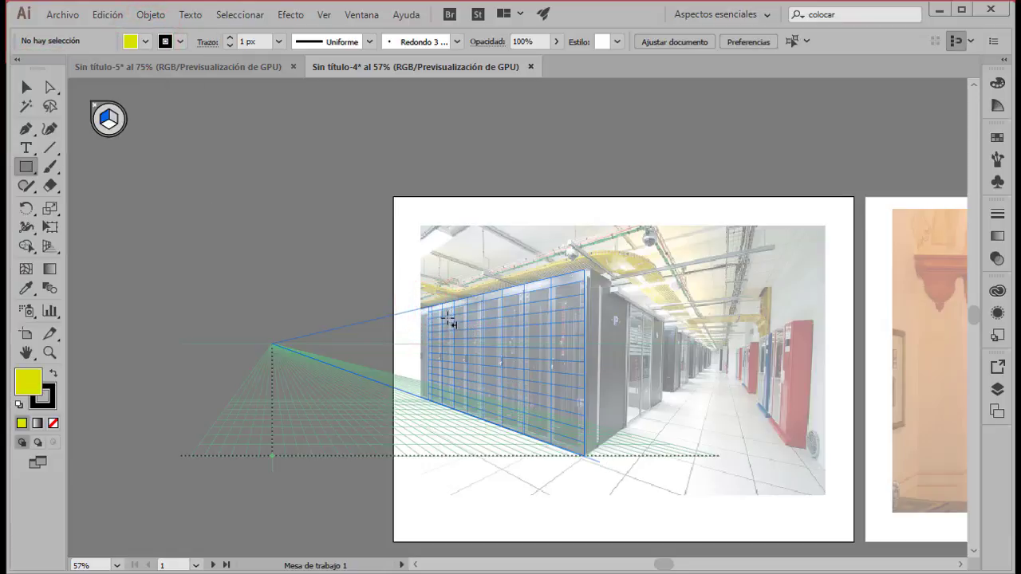
drag(433, 309, 578, 443)
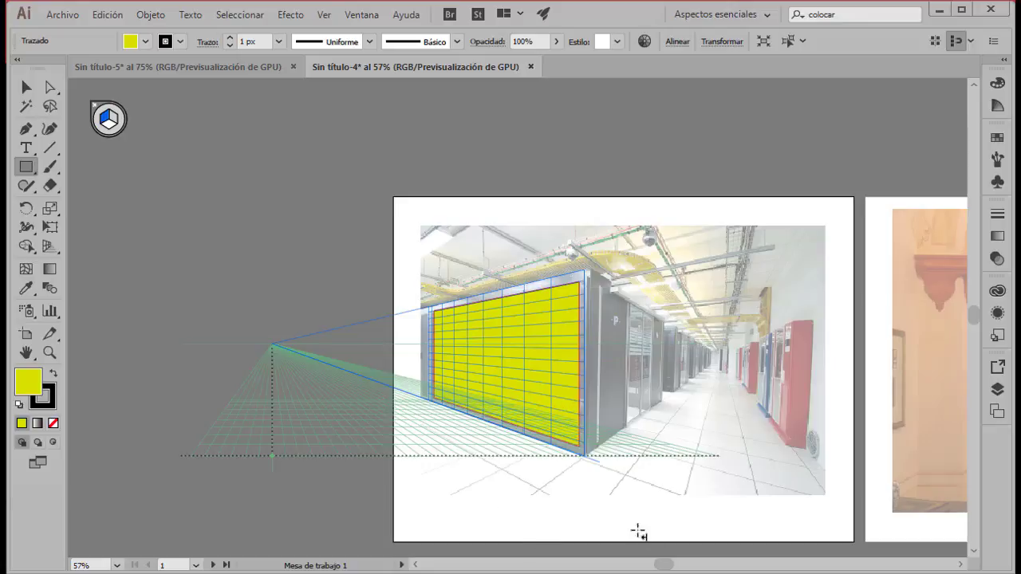
Move the perspective grid onto the hallway photo on the second artboard with the Perspective Grid tool
drag(665, 565, 676, 565)
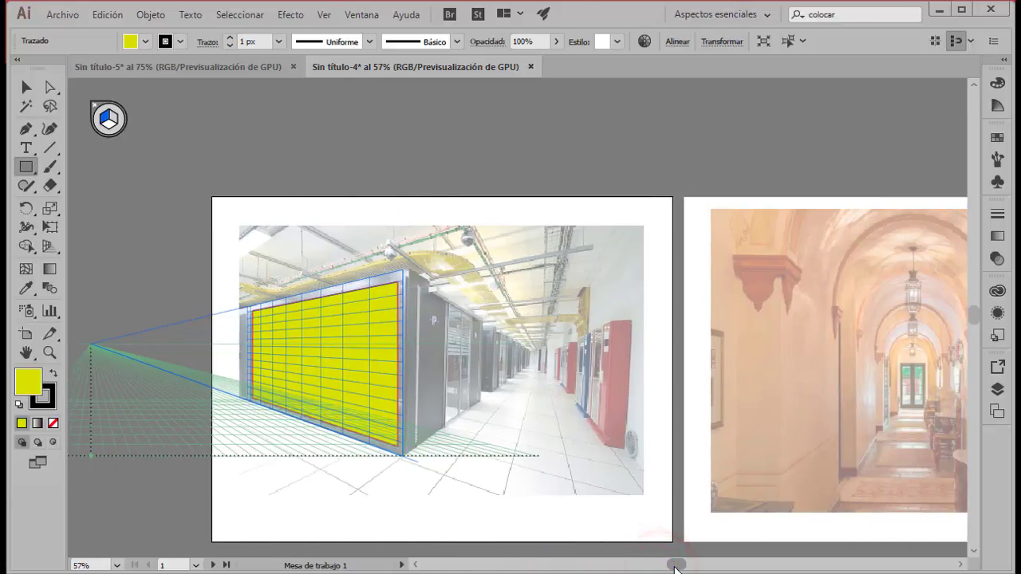
click(49, 247)
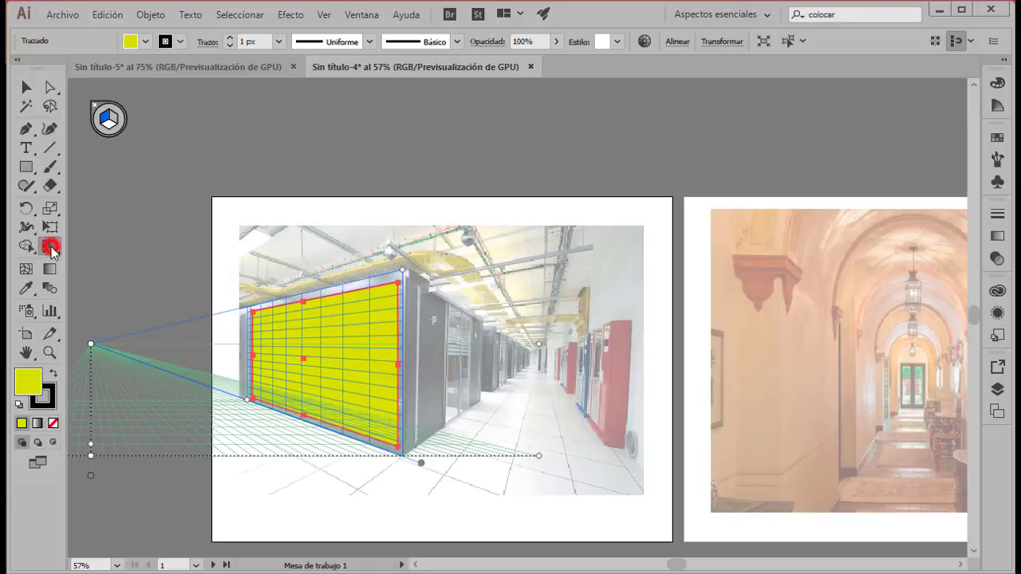
drag(540, 458, 954, 472)
drag(675, 565, 691, 565)
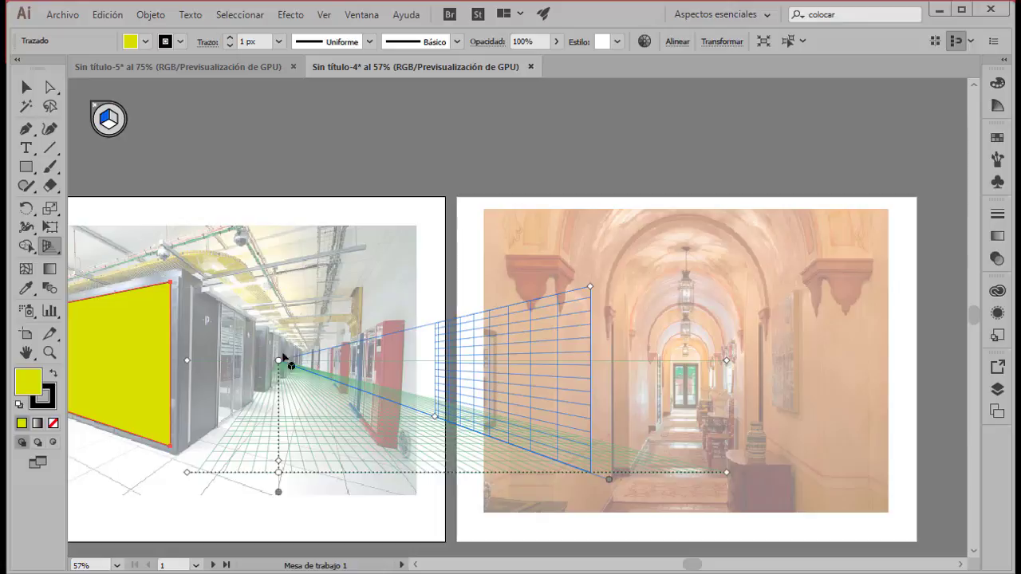
drag(727, 477, 924, 517)
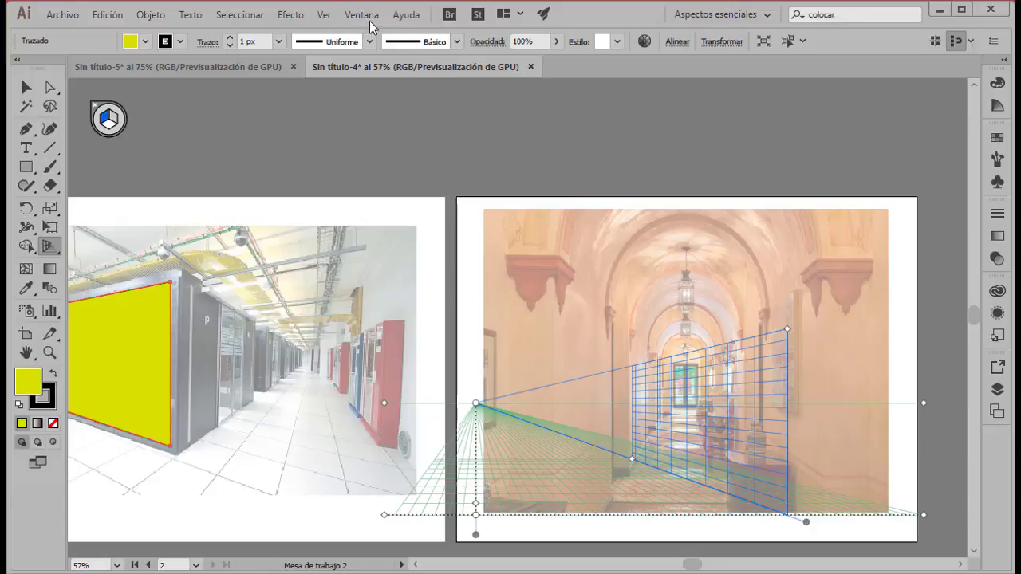
Switch the perspective grid on the hallway artboard to the two-point preset [Vista normal 2P]
click(324, 15)
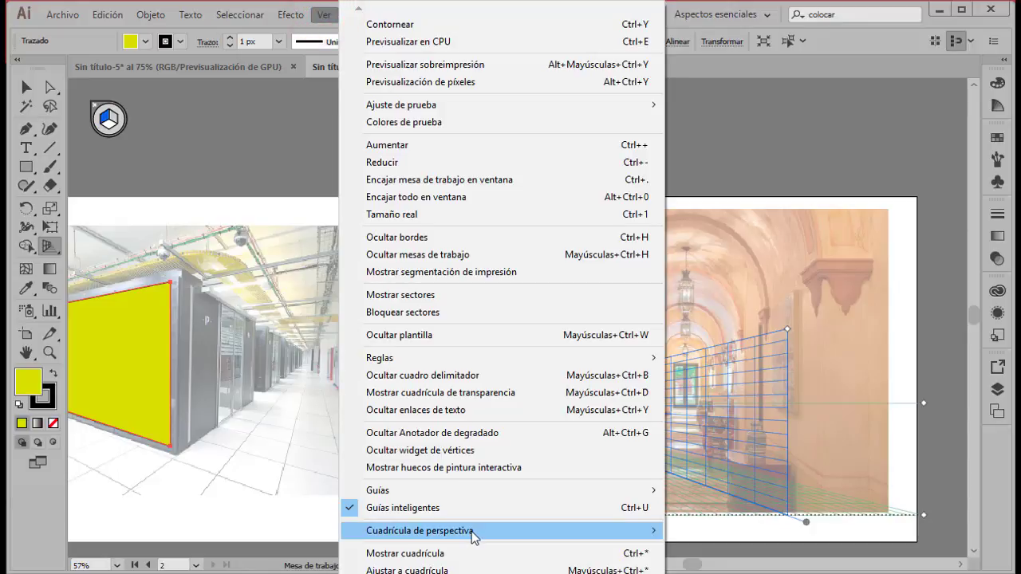
mouse_move(475, 533)
mouse_move(778, 492)
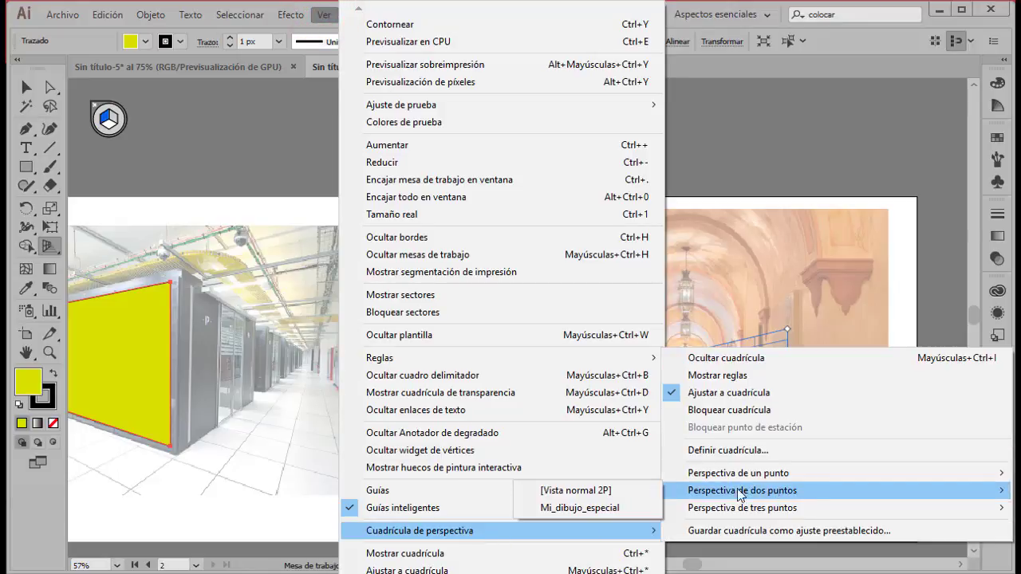
click(585, 491)
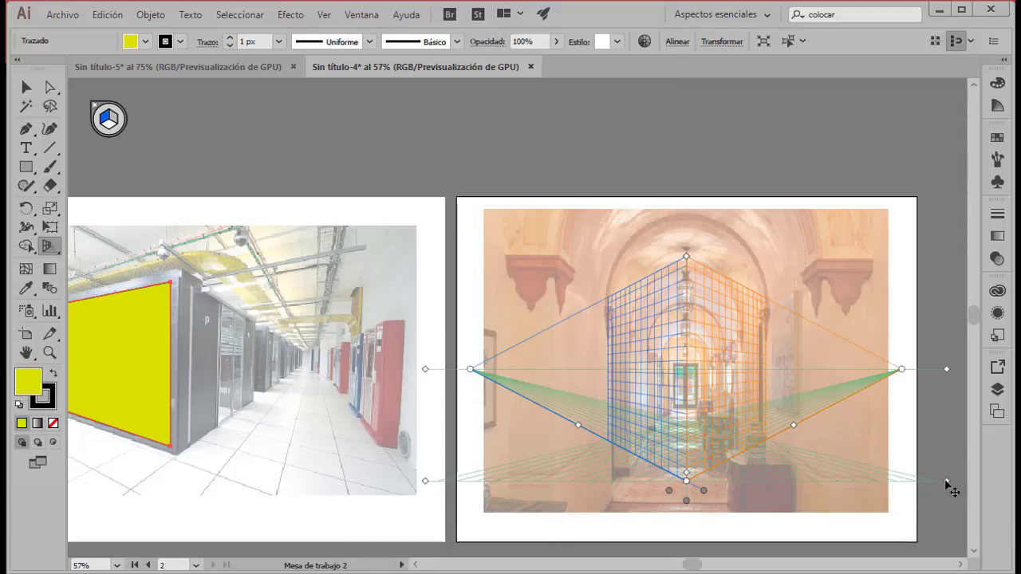
Lower the two-point grid to the hallway photo's bottom edge and place its right vanishing point at the door at the corridor's end
drag(947, 481, 939, 513)
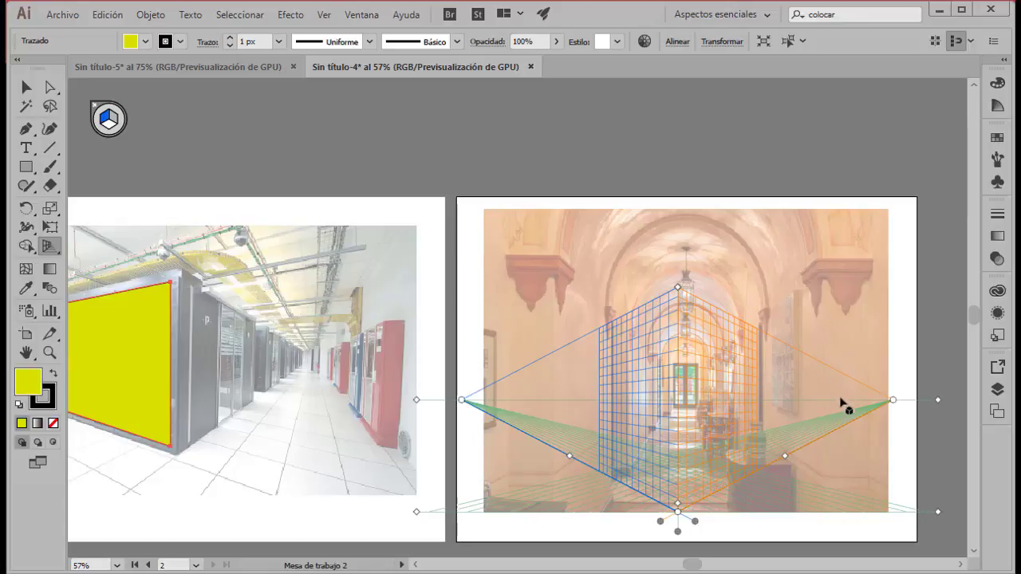
drag(894, 404, 685, 399)
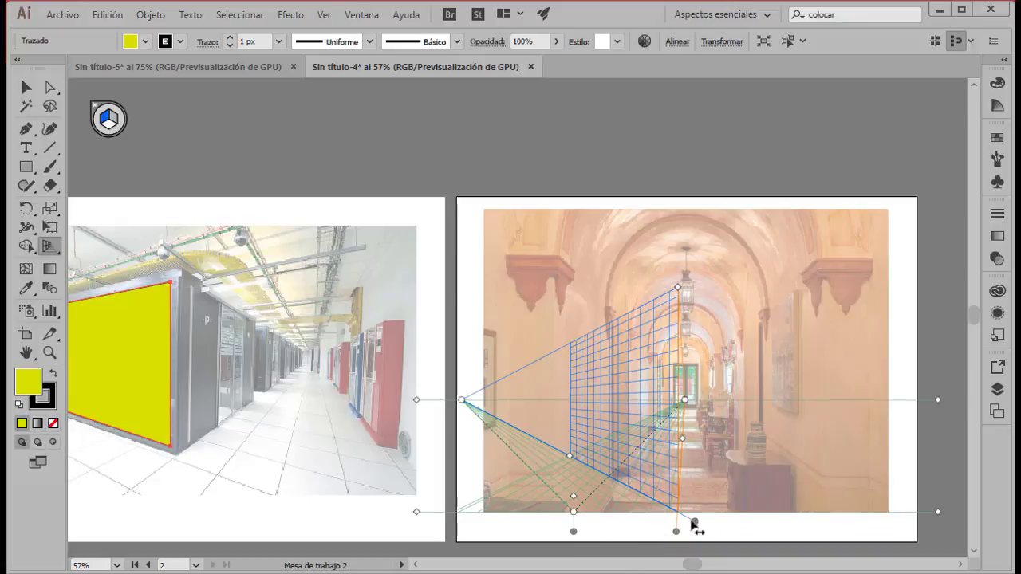
drag(696, 523, 717, 521)
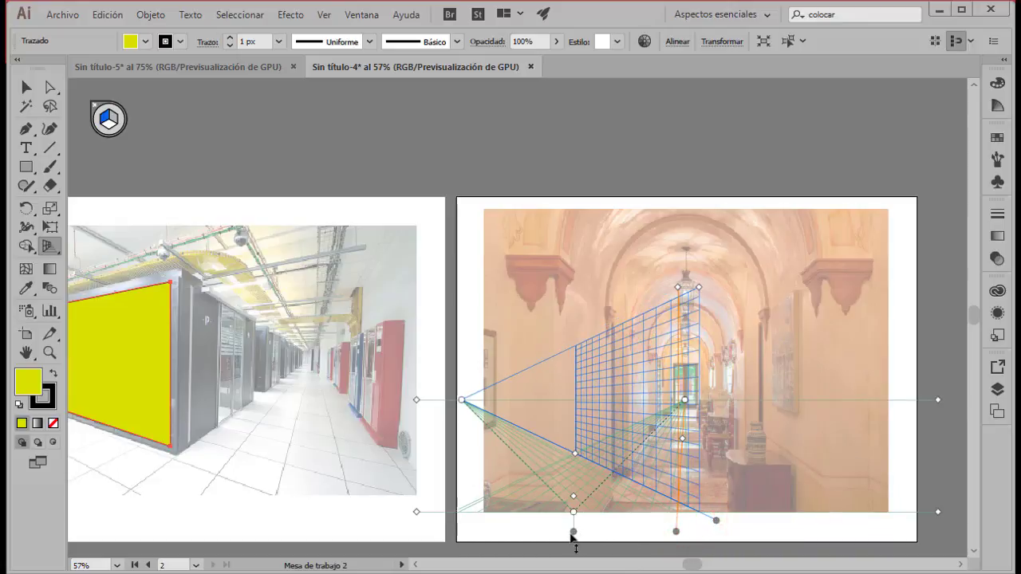
Shift the right grid plane onto the hallway's right wall and raise the grid height to the top of the wall bracket
drag(573, 531, 811, 504)
drag(815, 292, 815, 262)
click(805, 488)
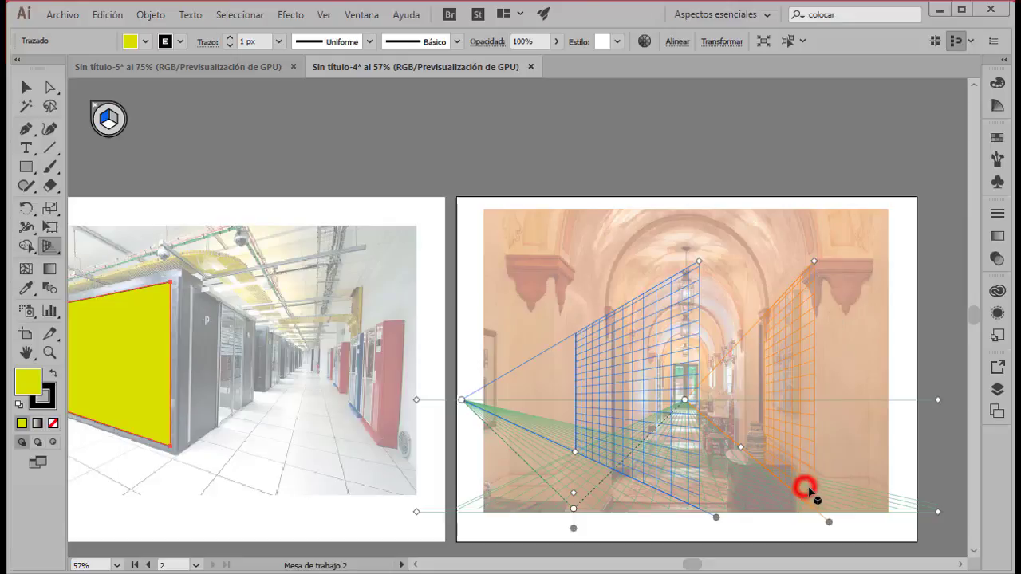
drag(829, 524, 836, 524)
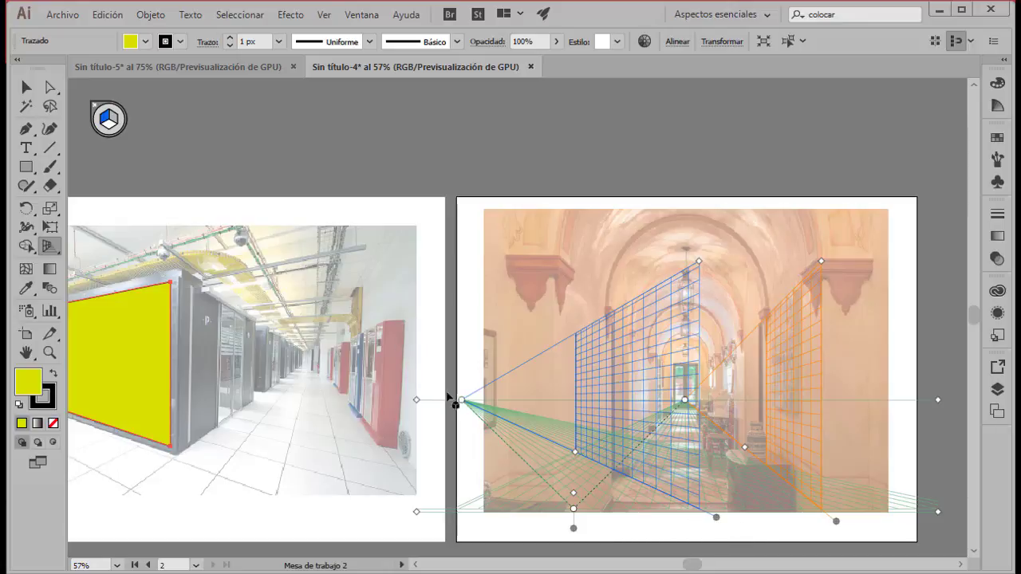
Bring the left vanishing point to the corridor's end, shift the left plane onto the left wall, and make the grid cells smaller
drag(461, 400, 699, 409)
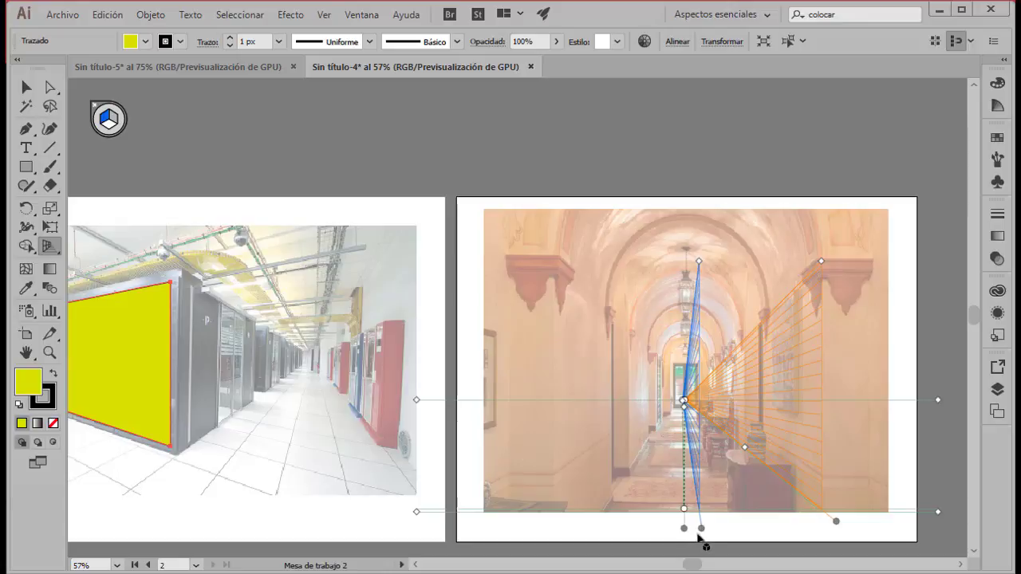
drag(701, 528, 557, 507)
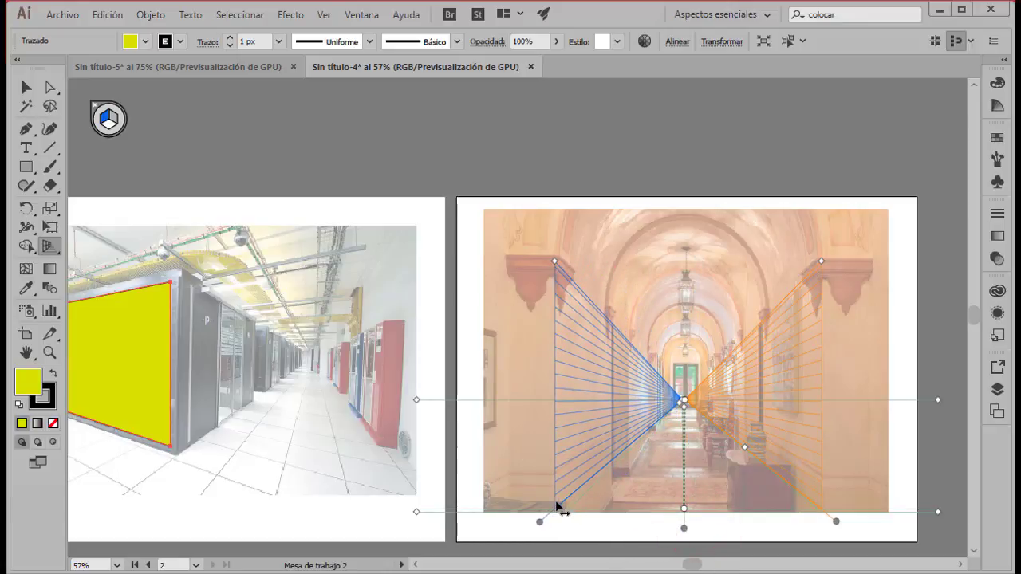
drag(684, 401, 684, 426)
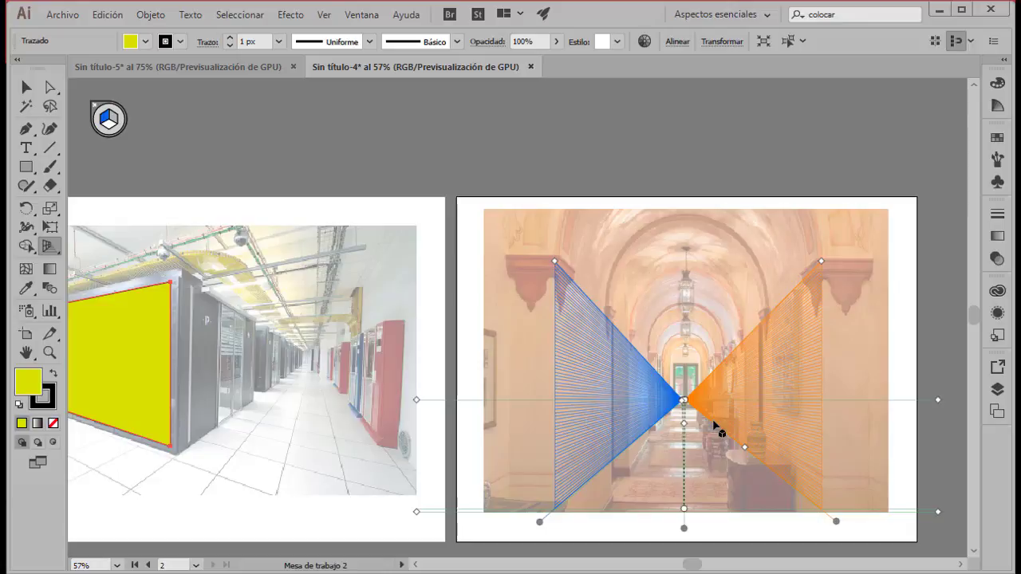
Draw a tall yellow-green rectangle with black stroke on the right grid plane, along the hallway's right wall
key(m)
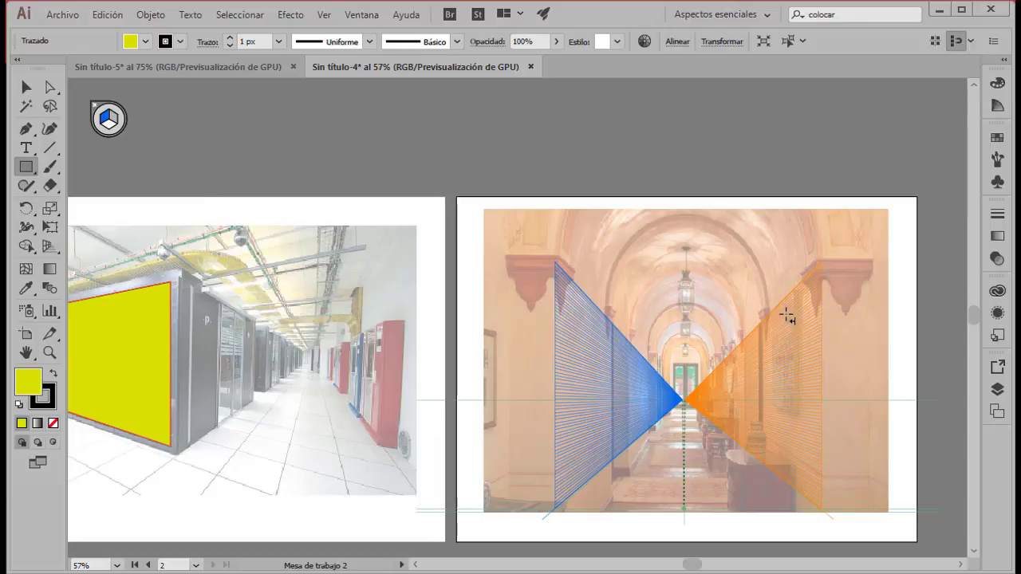
click(115, 119)
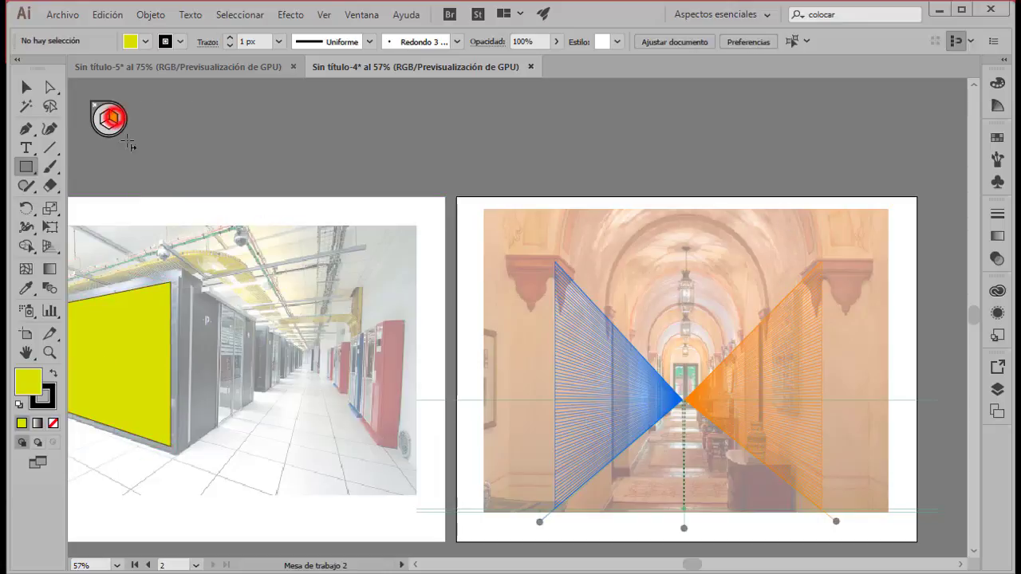
click(28, 167)
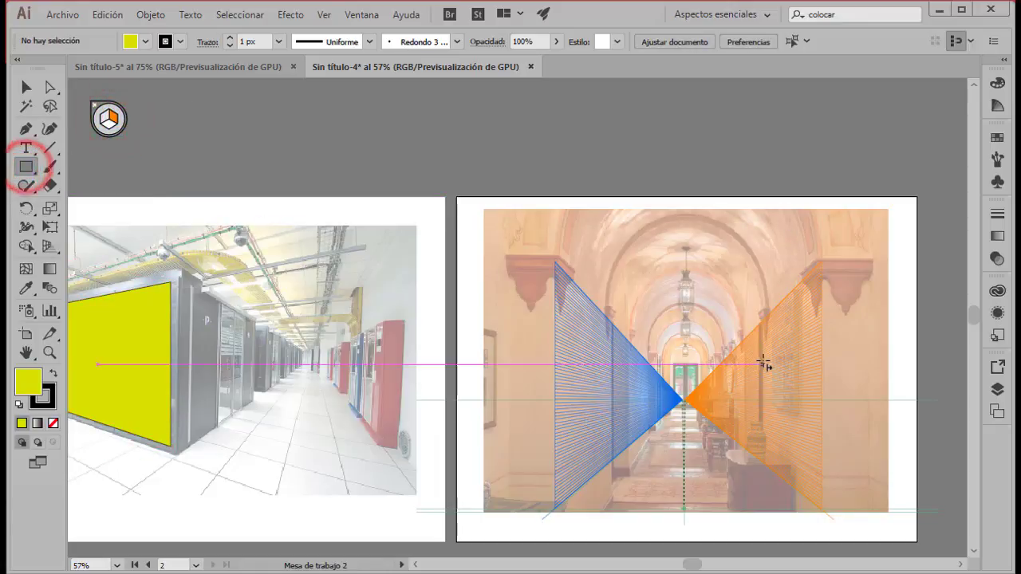
drag(766, 315, 795, 420)
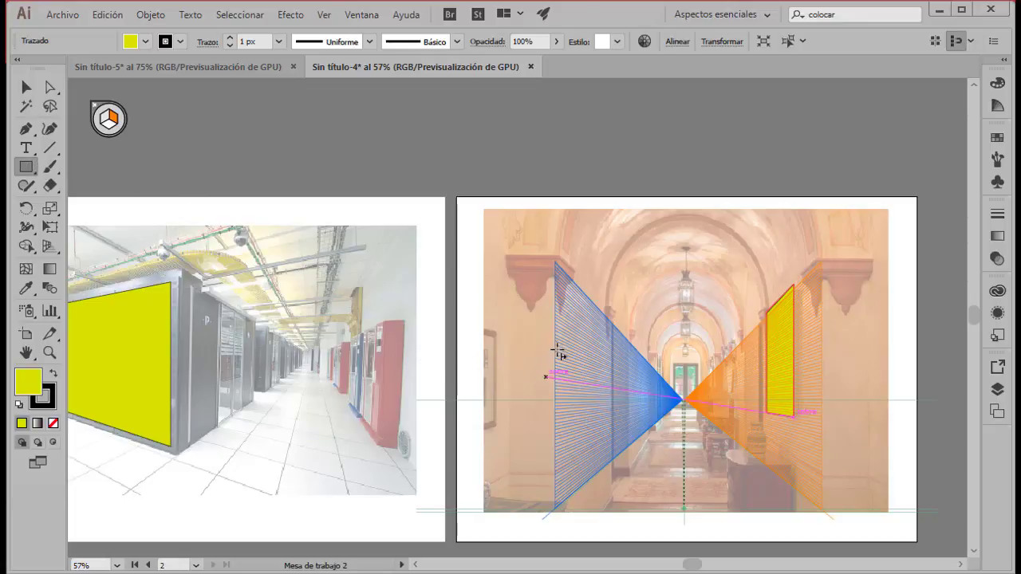
Draw a smaller yellow-green rectangle in perspective on the hallway's left wall and hide the perspective grid
drag(561, 329, 604, 407)
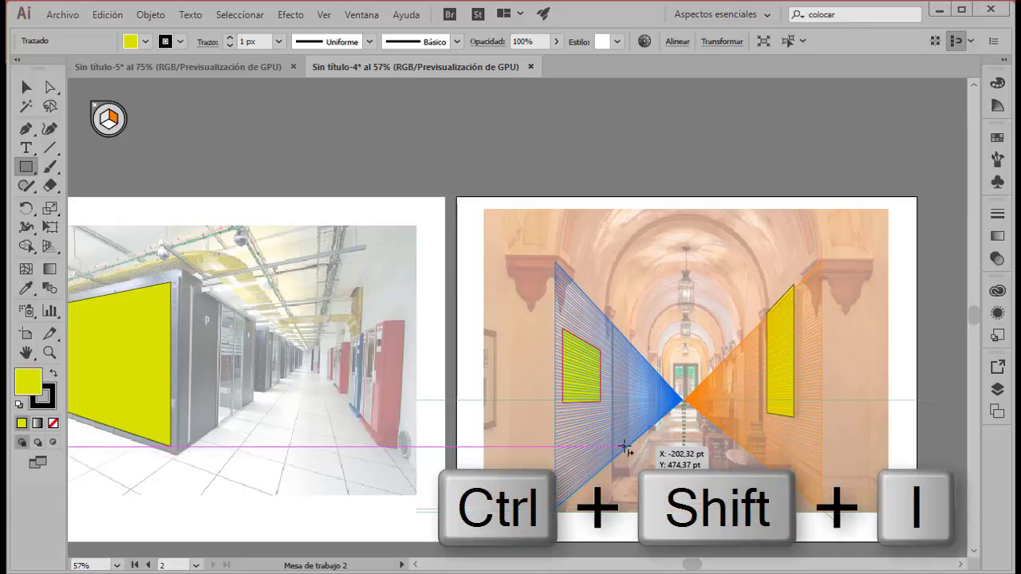
key(ctrl+shift+i)
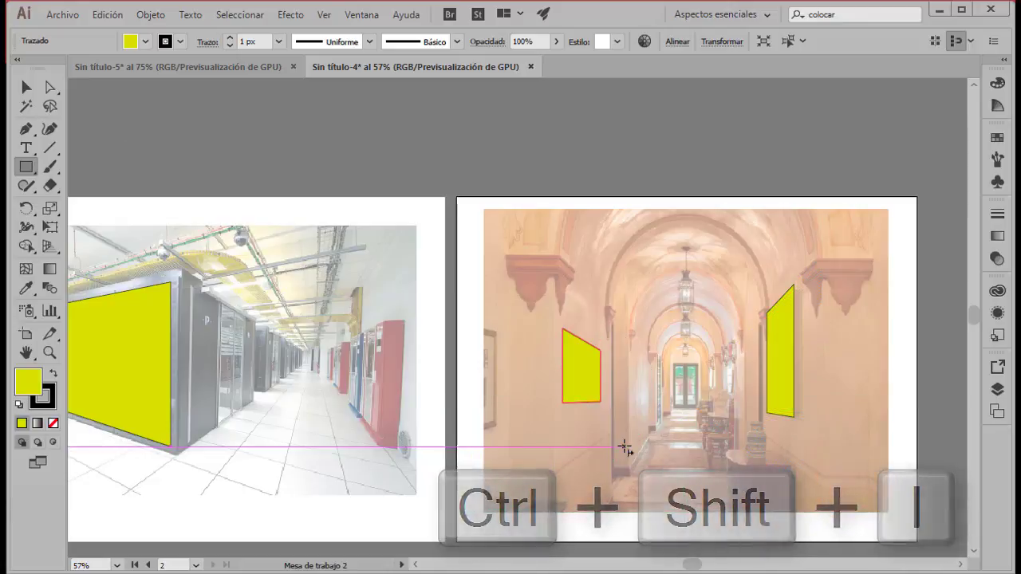